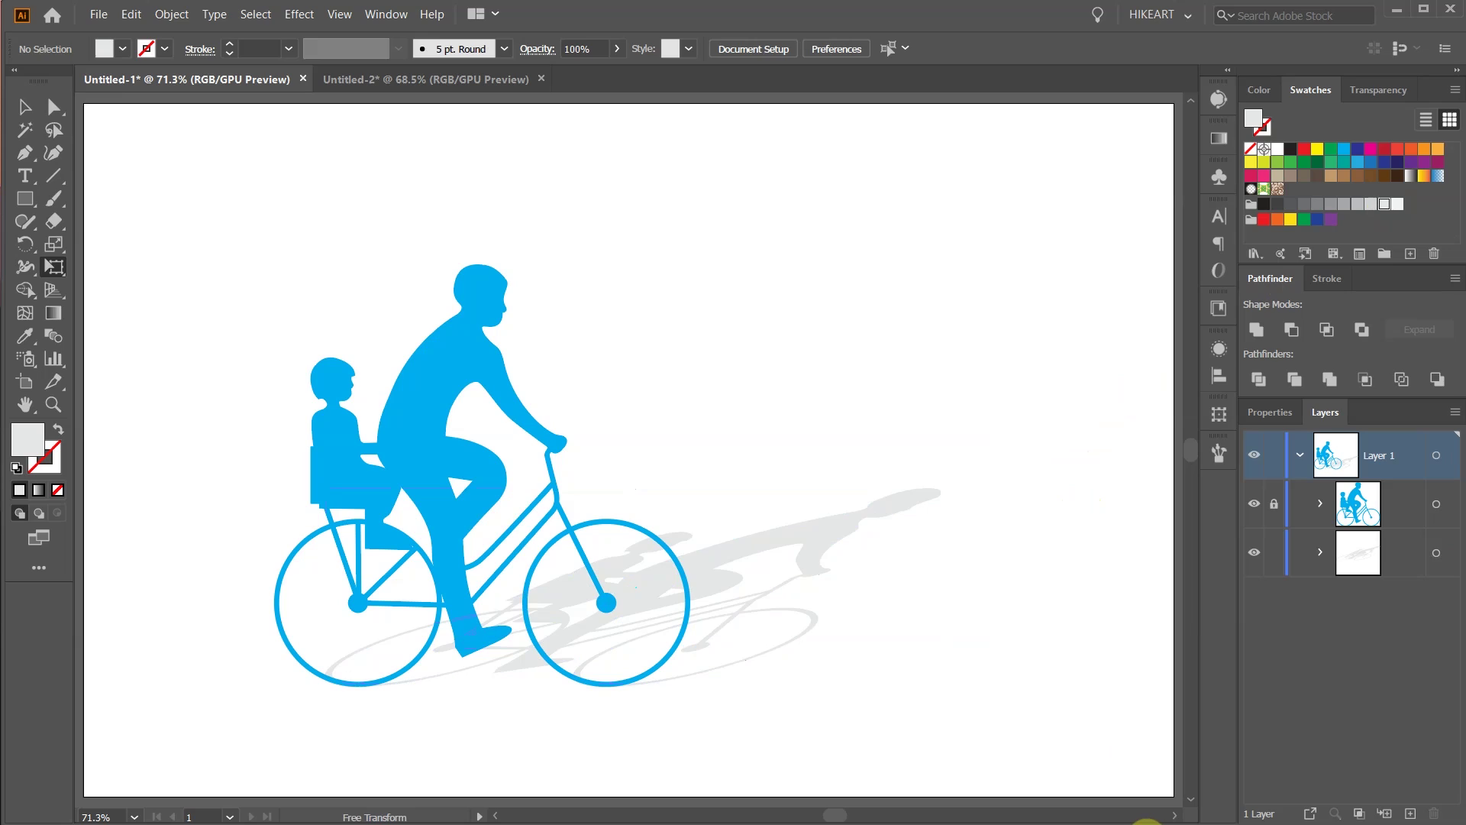
Step: Select the whole blue cyclist-and-child group
click(517, 504)
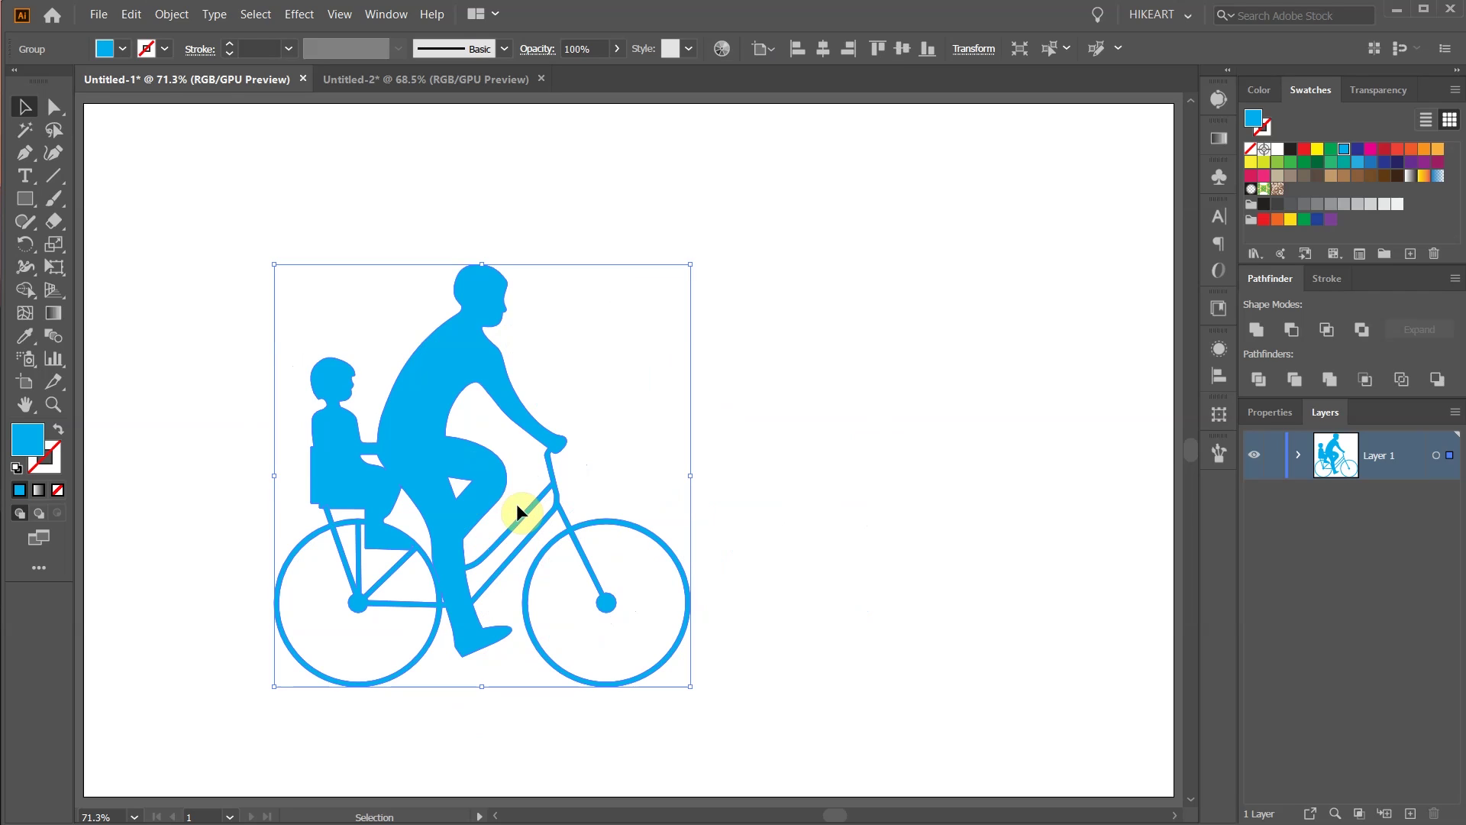
Step: Copy the cyclist group, paste it in back, and expand Layer 1 to show both groups
key(ctrl+c)
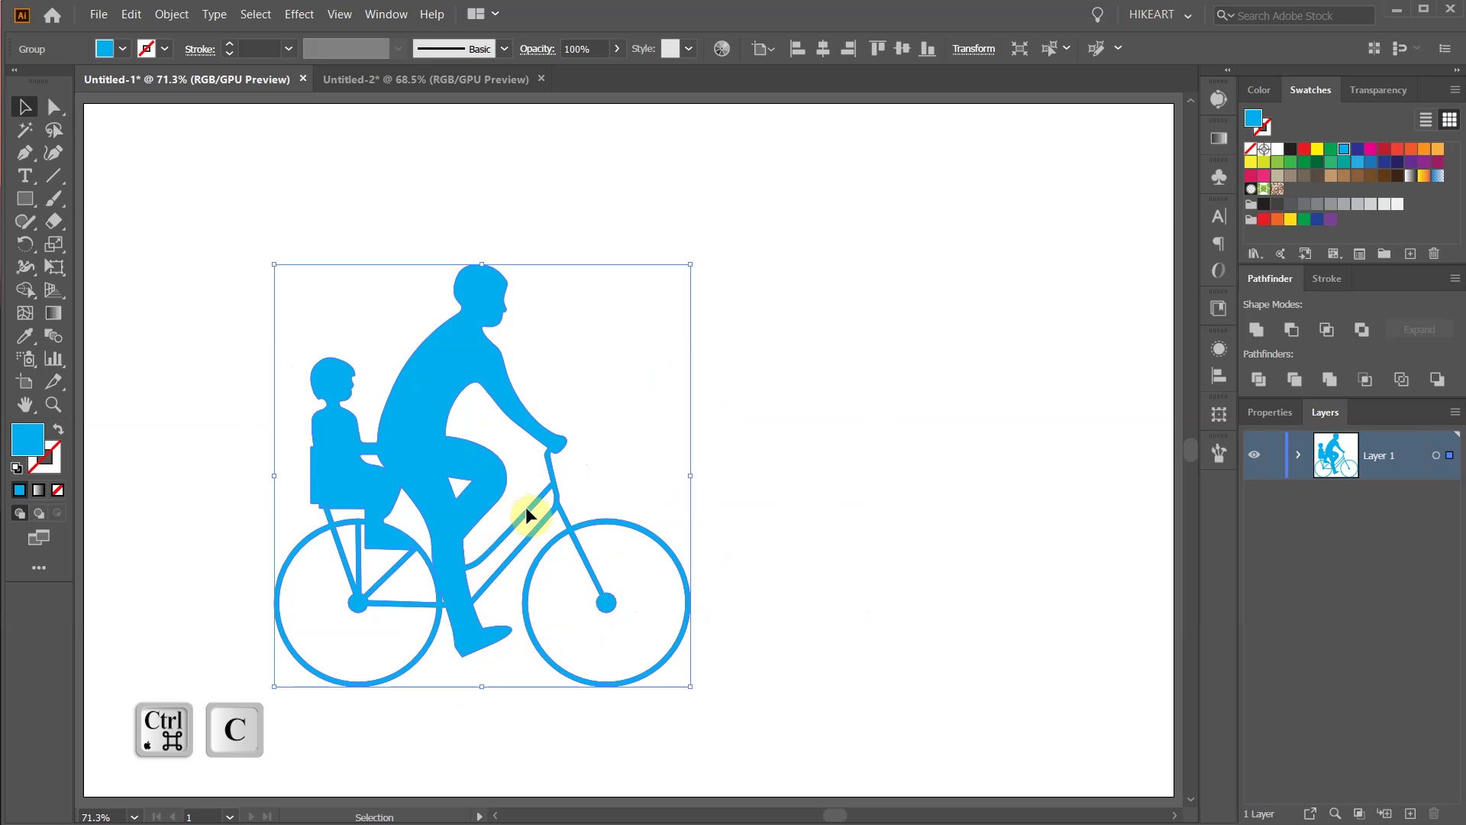
key(ctrl+b)
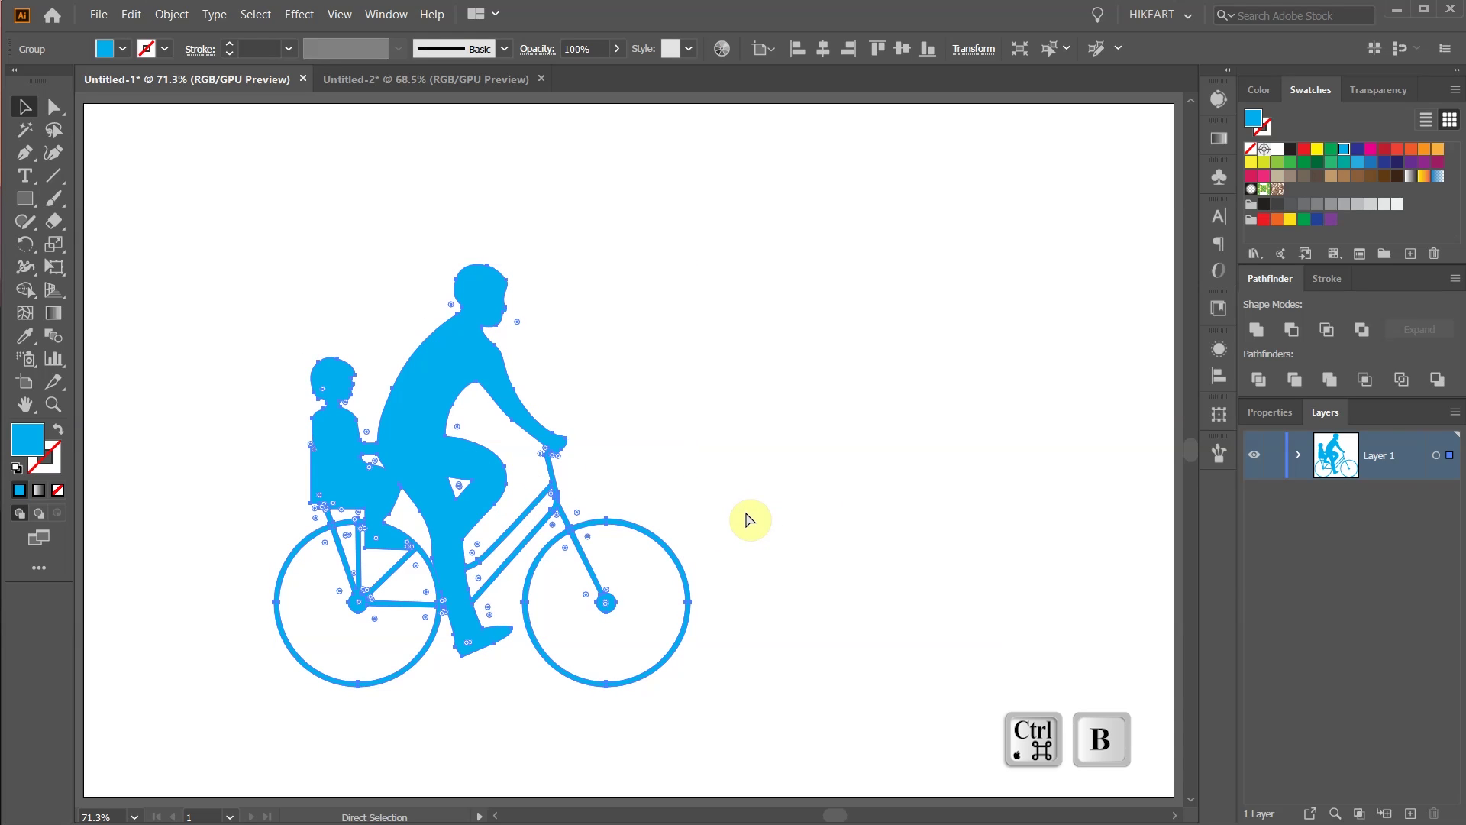
key(v)
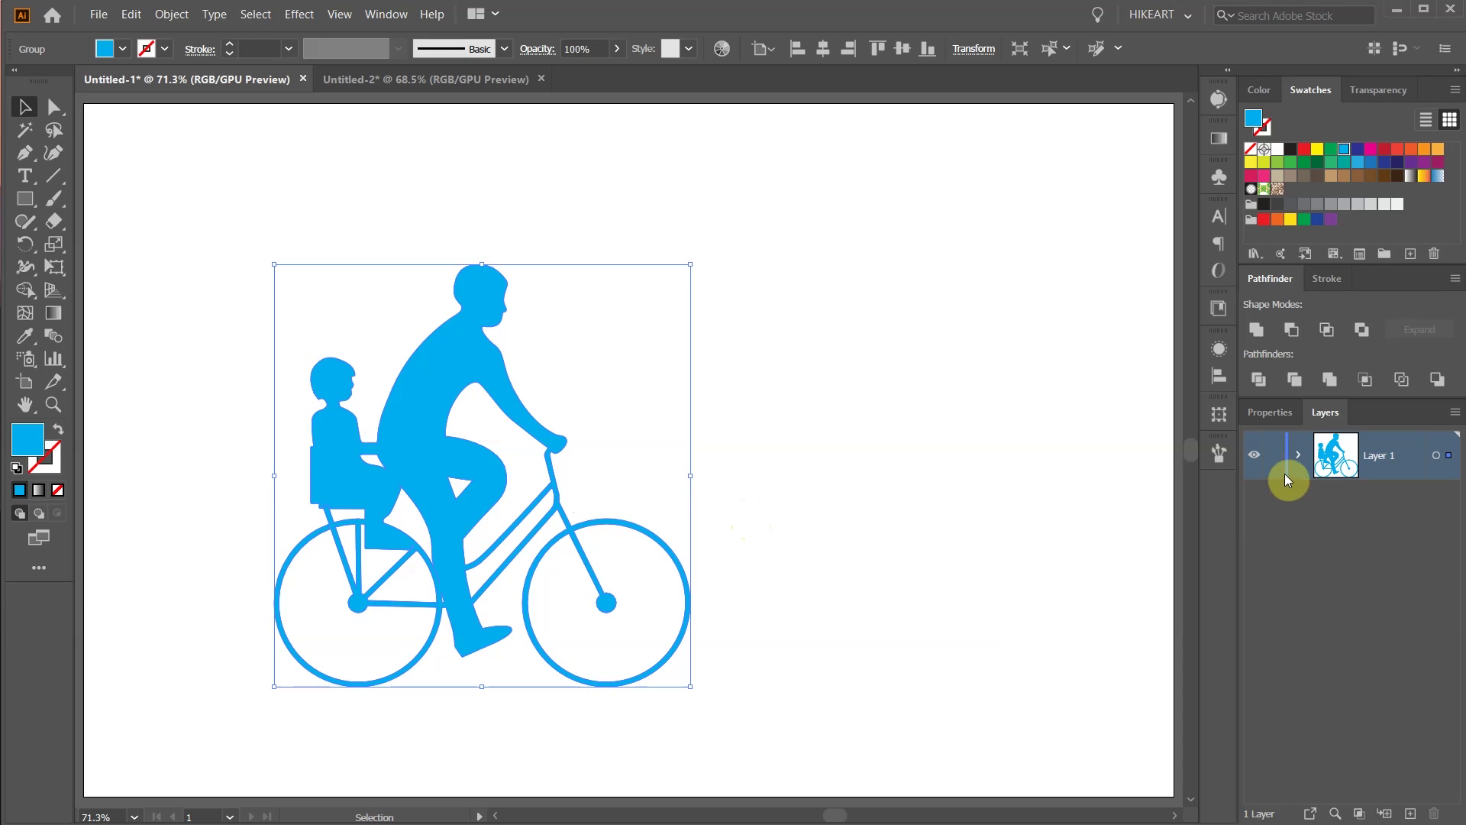
click(1296, 452)
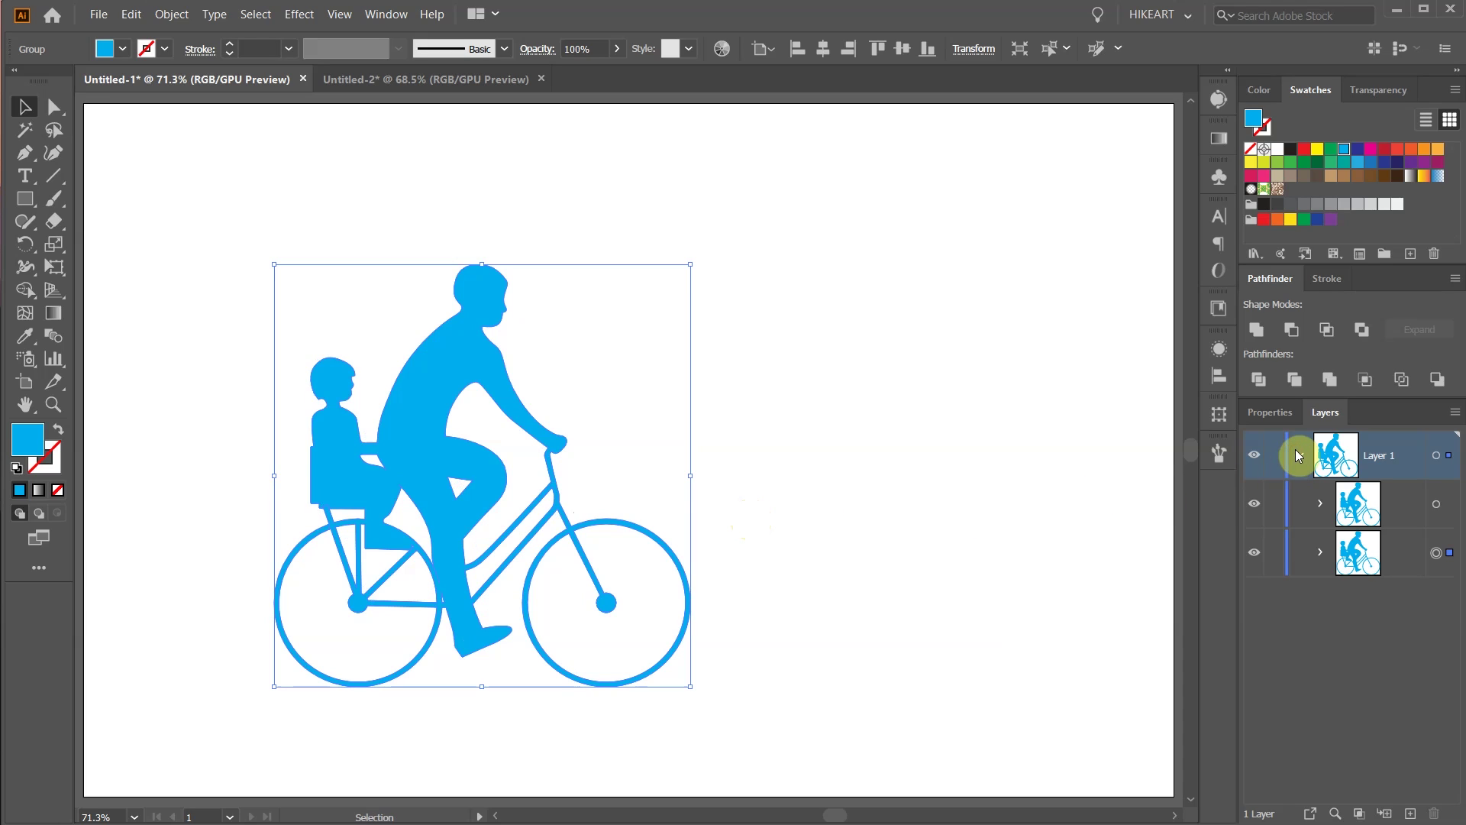
Step: Fill the back copy black, lock the blue cyclist group, and select the black copy
click(1290, 151)
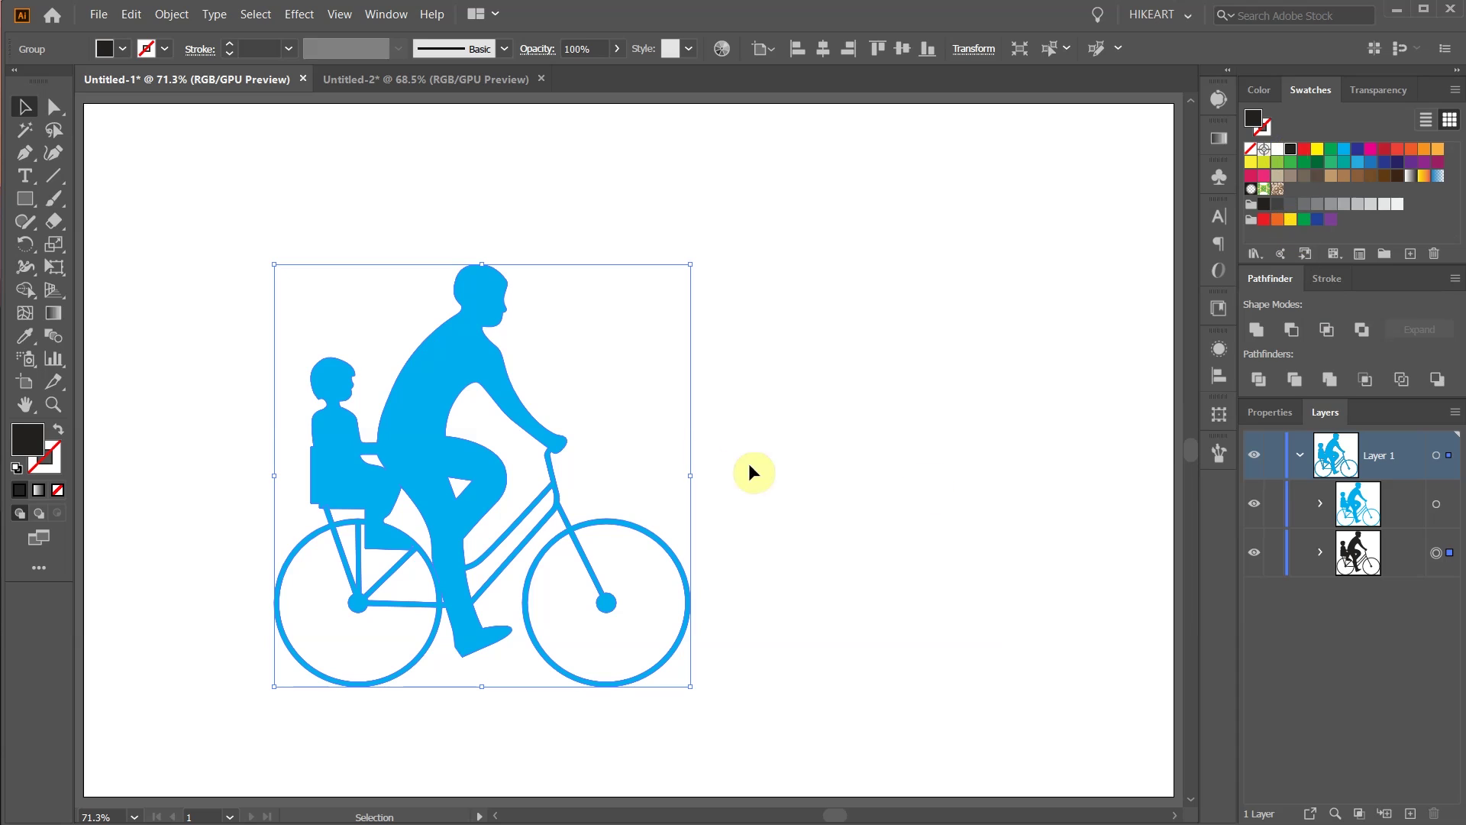
drag(429, 441, 749, 441)
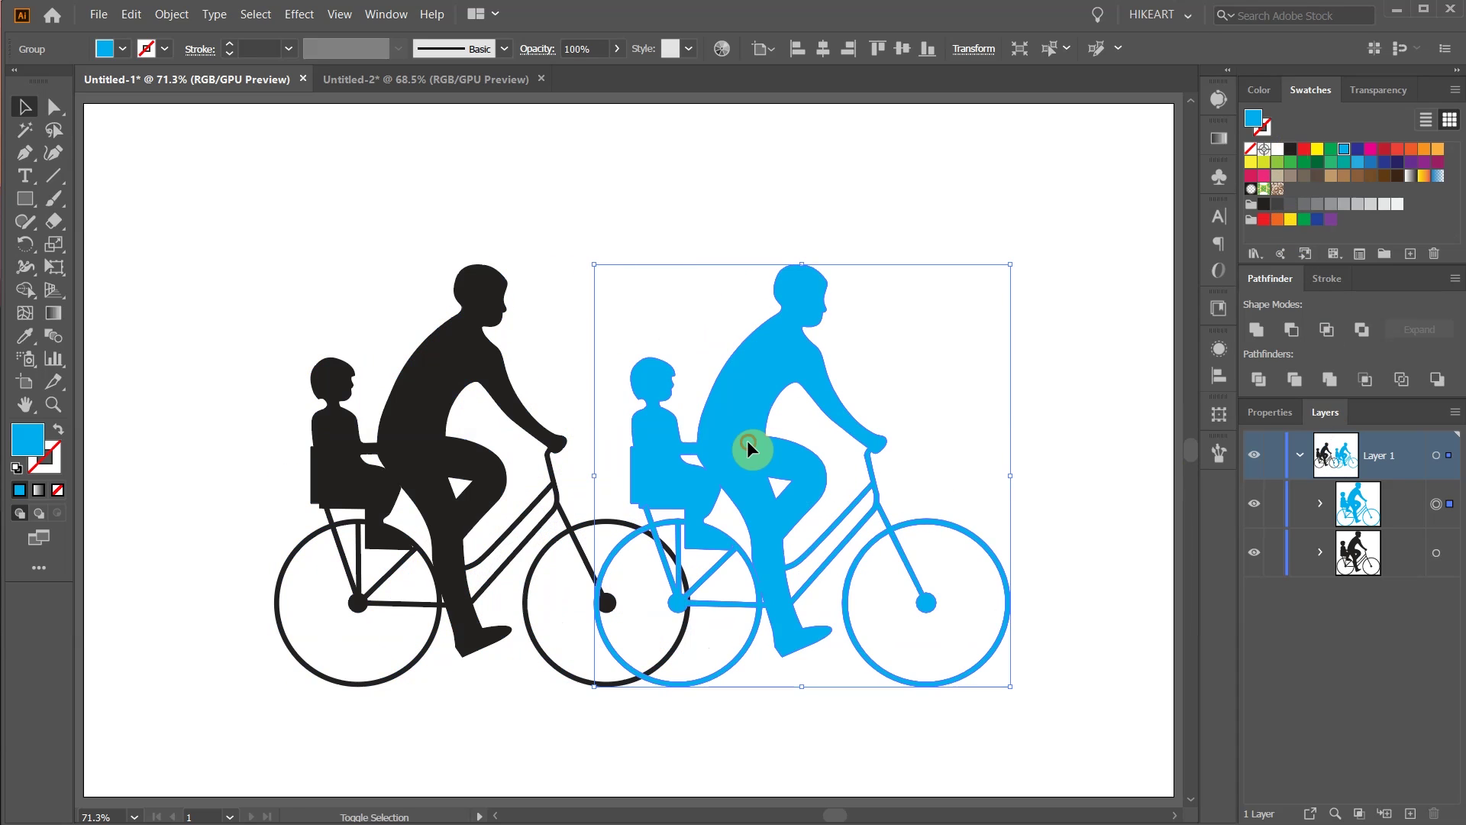
key(ctrl+z)
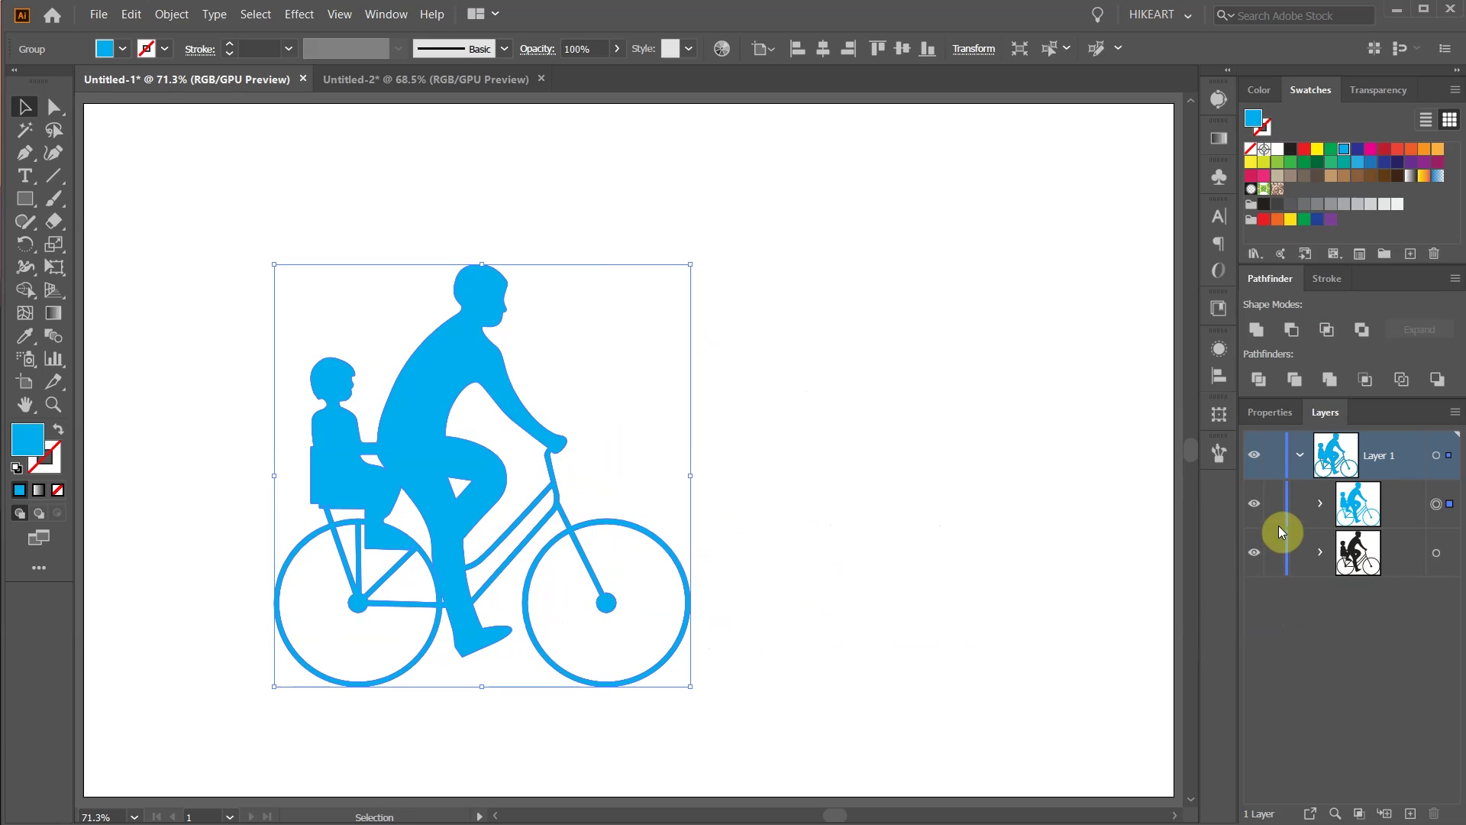
click(1273, 506)
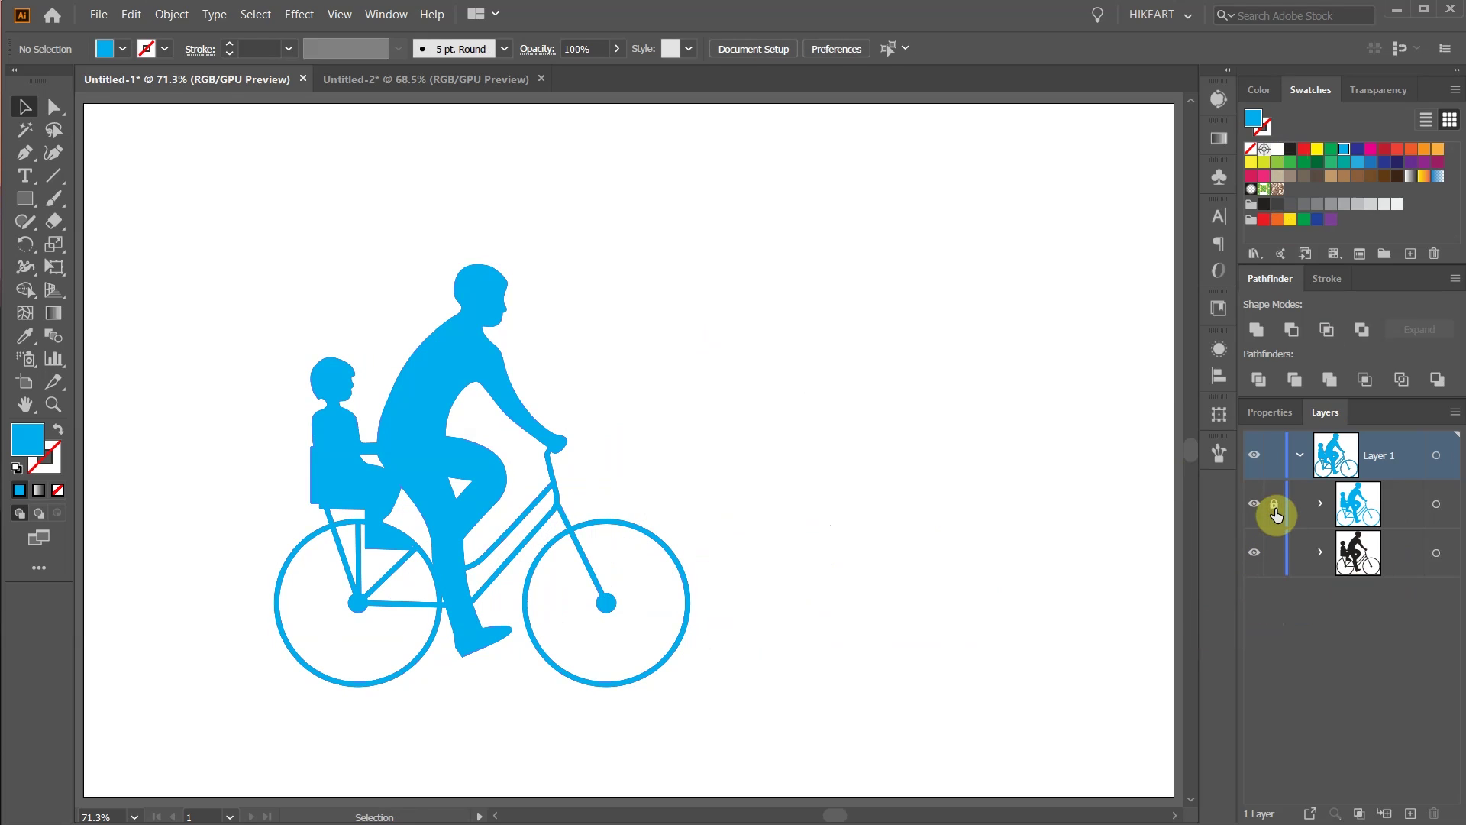
click(1436, 553)
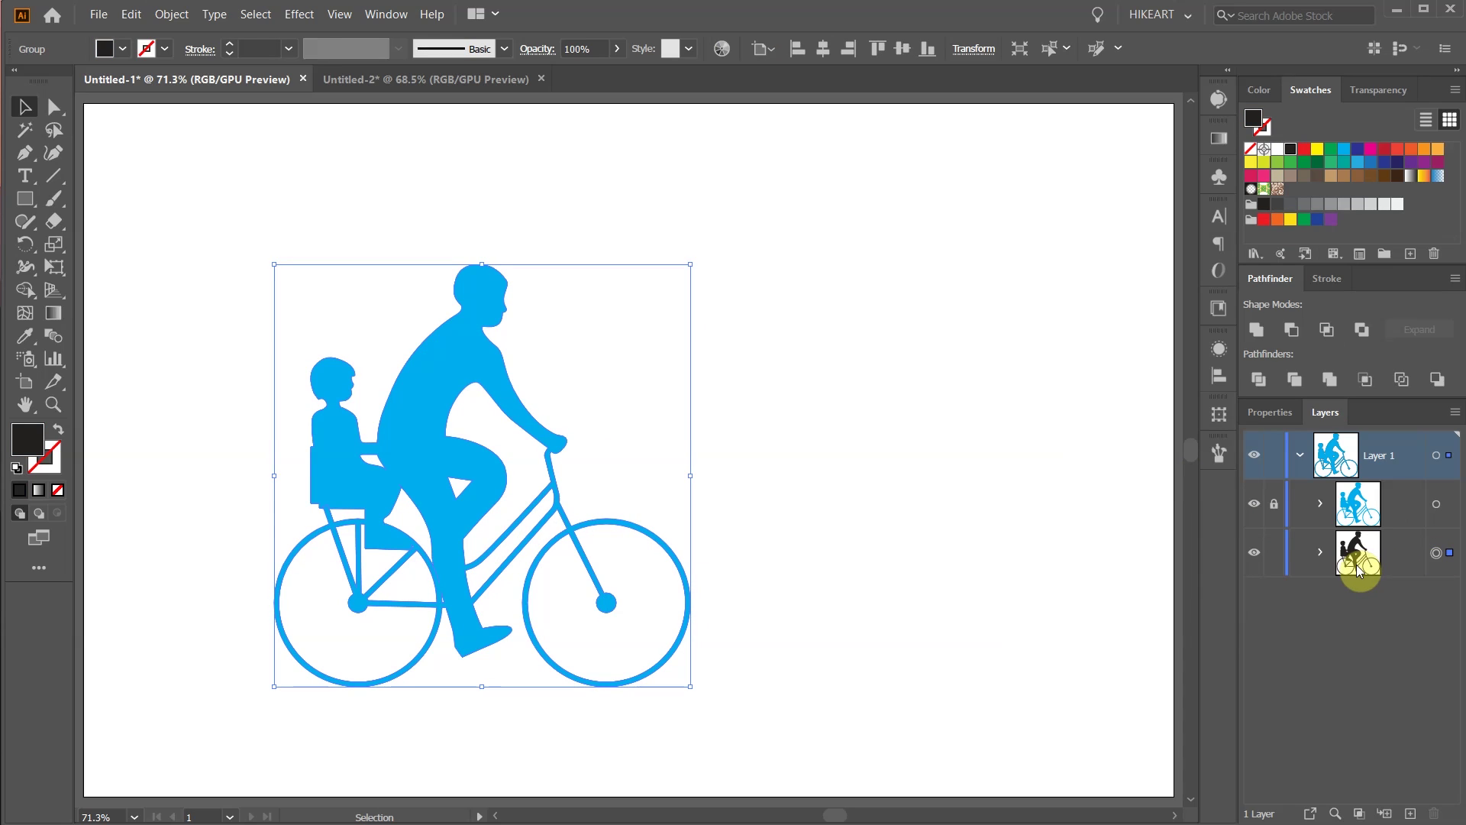
Step: Skew the black copy down behind the rider into a ground shadow with Free Transform
key(e)
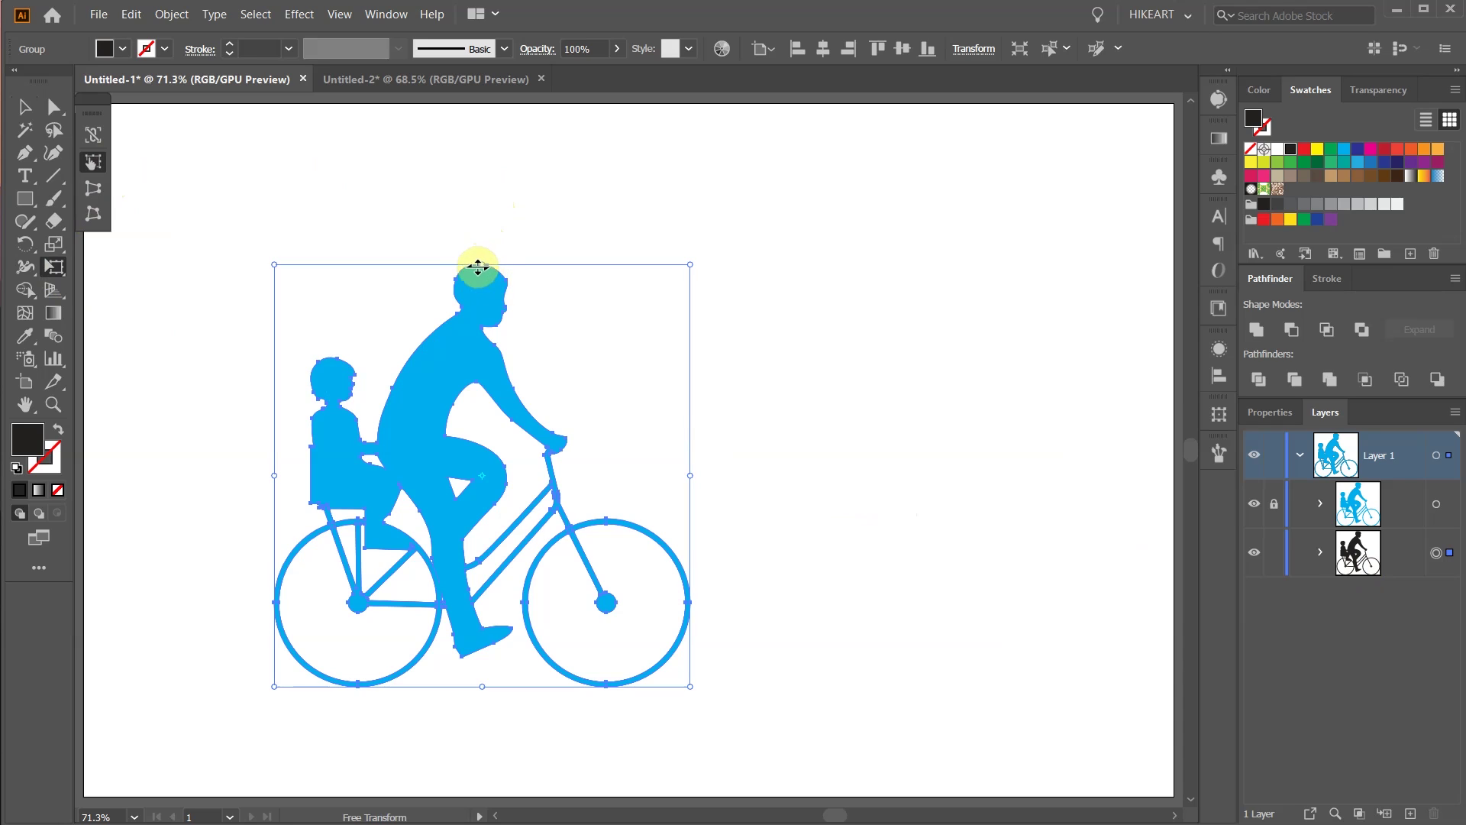
drag(483, 265, 936, 489)
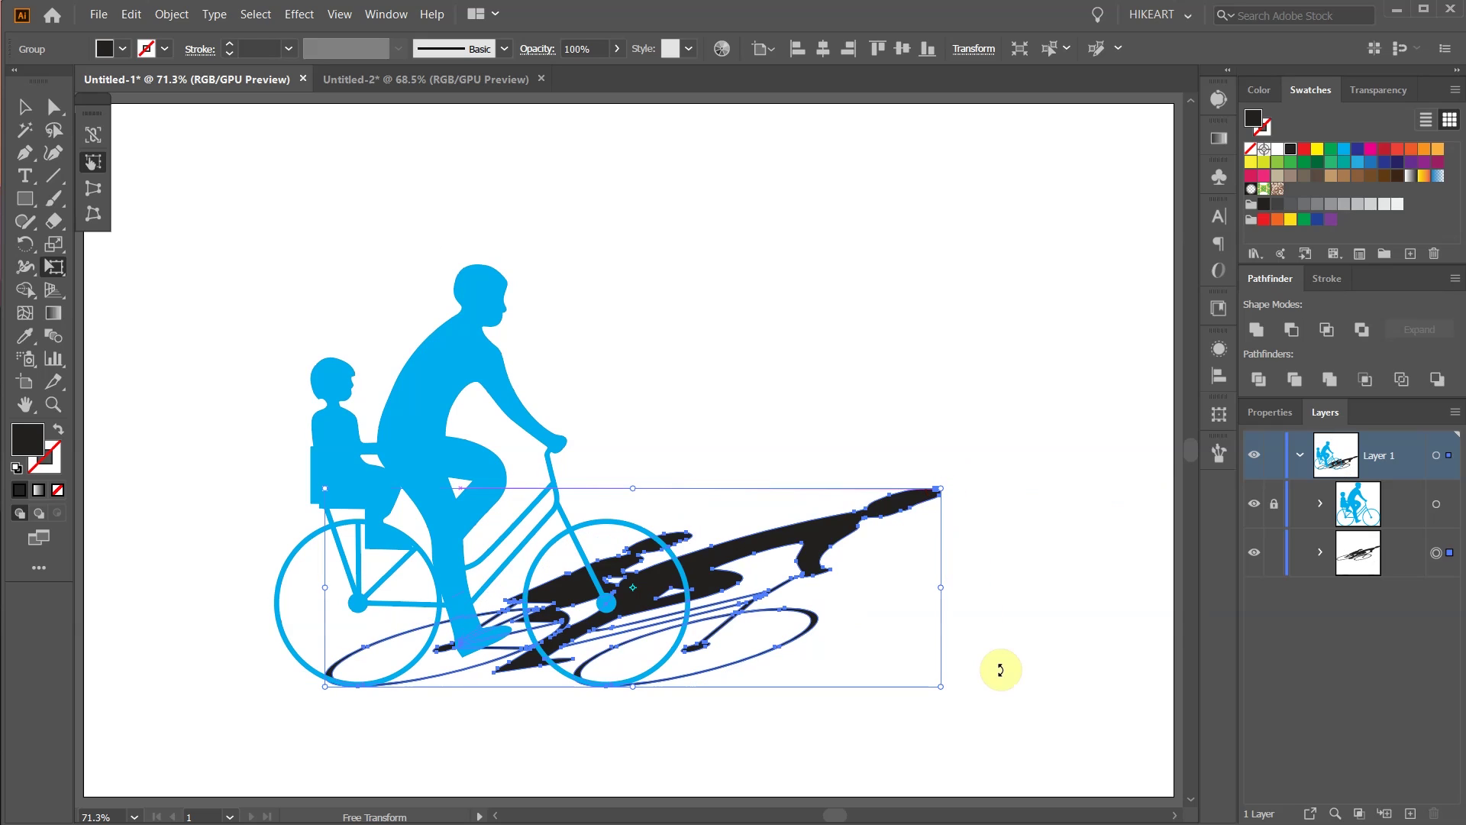
click(1024, 662)
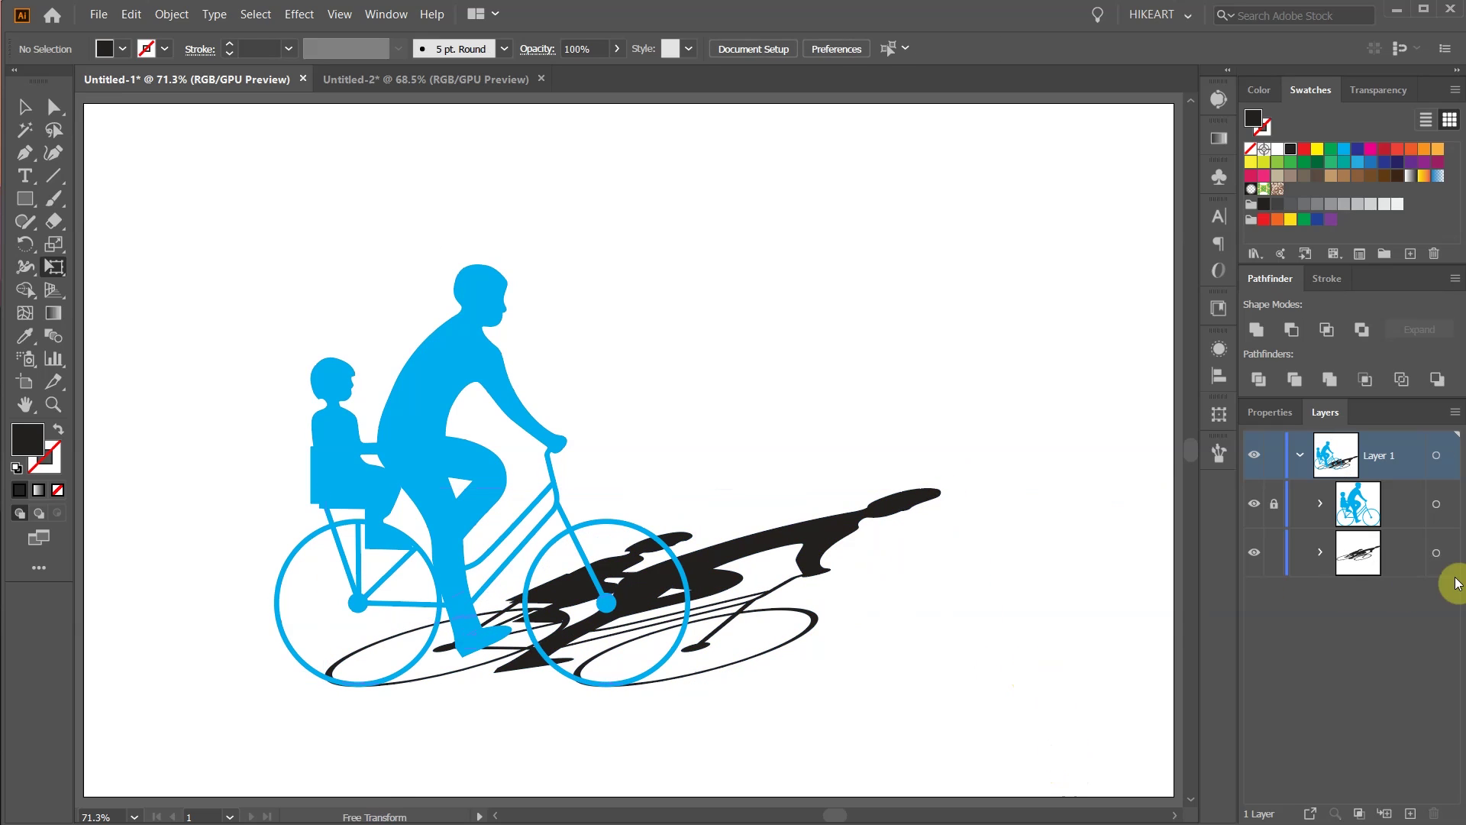
Step: Fill the cyclist shadow light gray and switch to the Untitled-2 pine tree document
click(1433, 555)
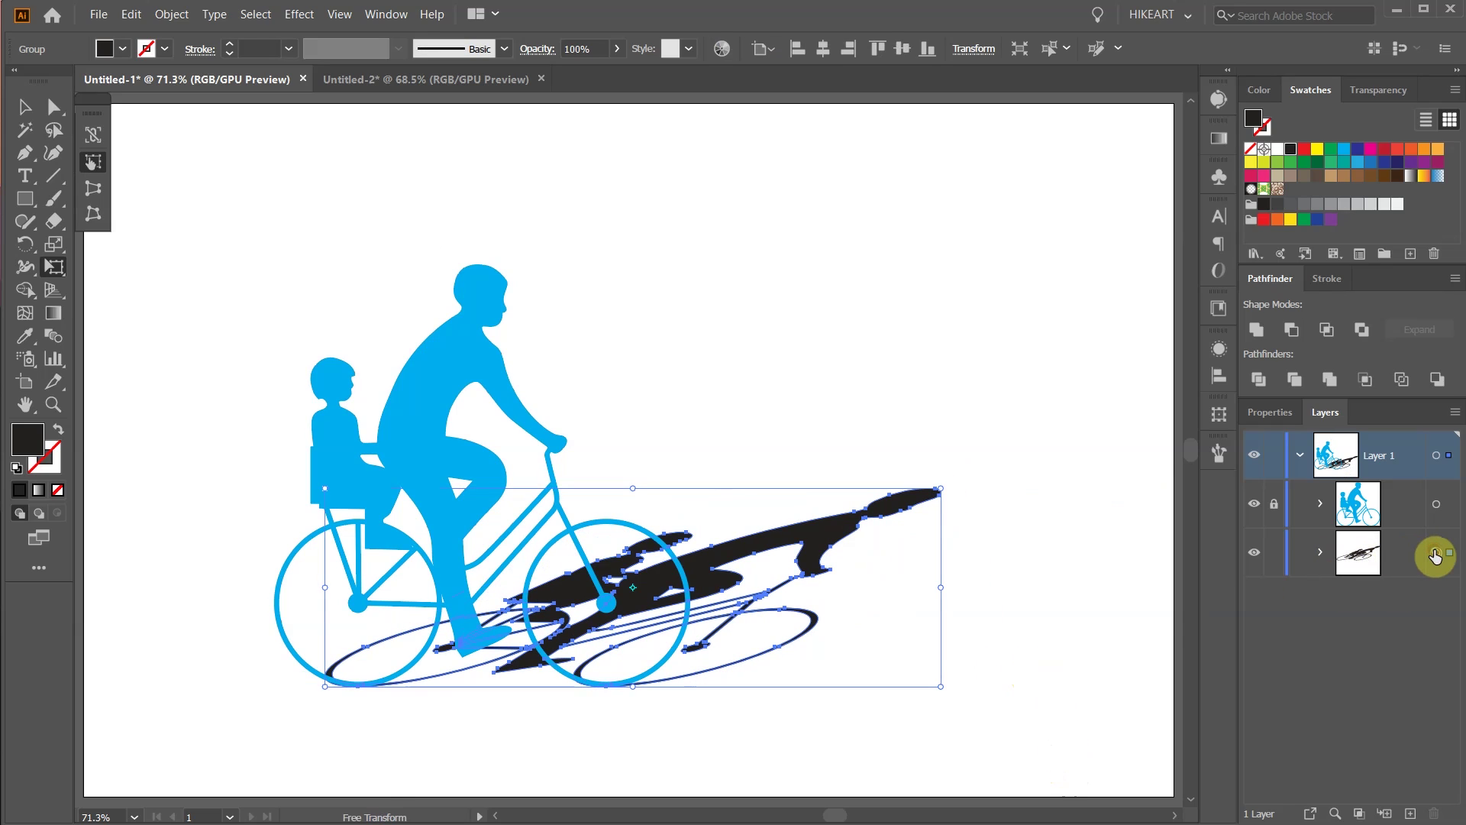
click(1384, 204)
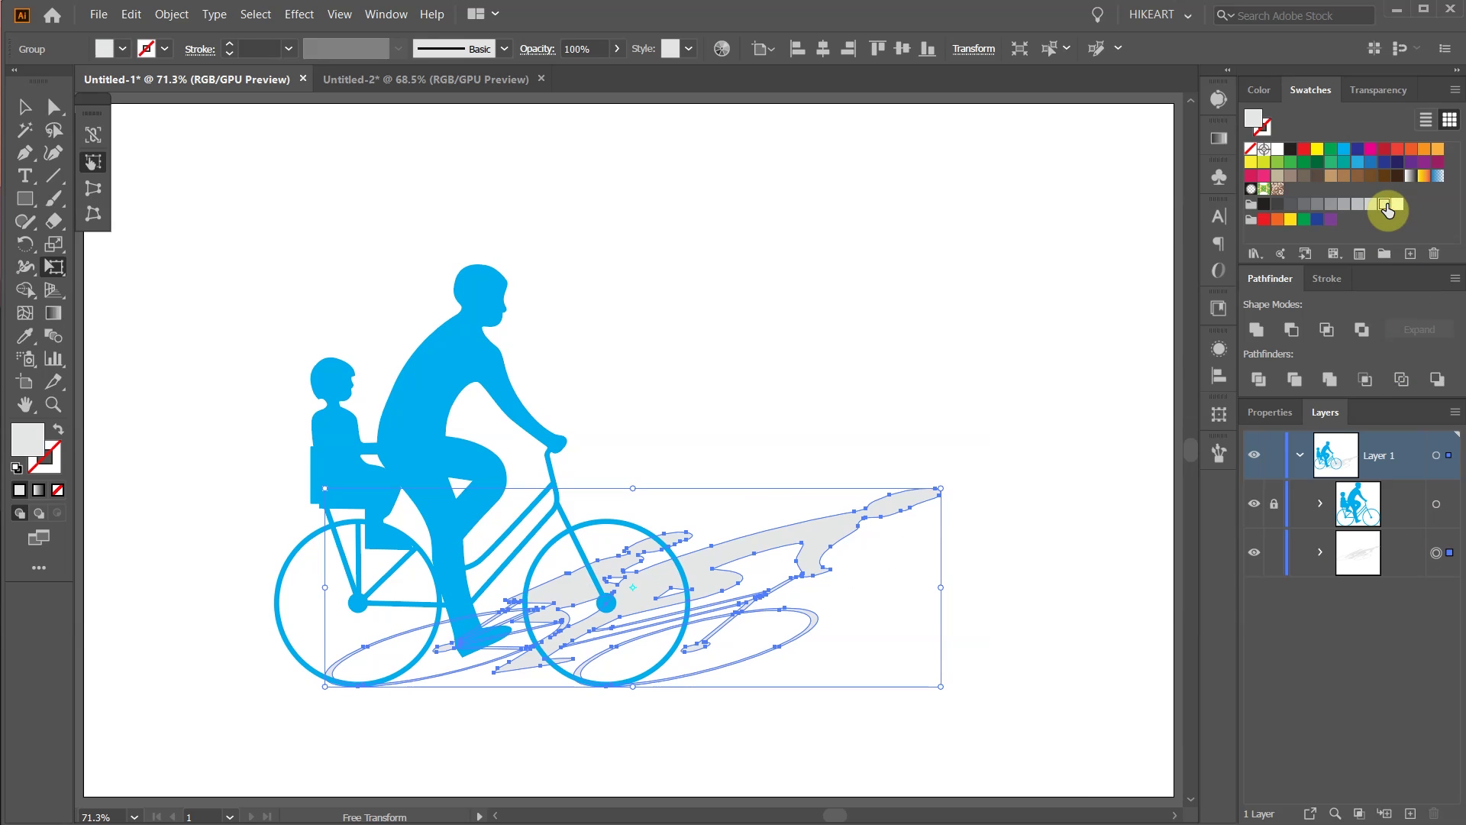
click(1075, 499)
key(ctrl+Tab)
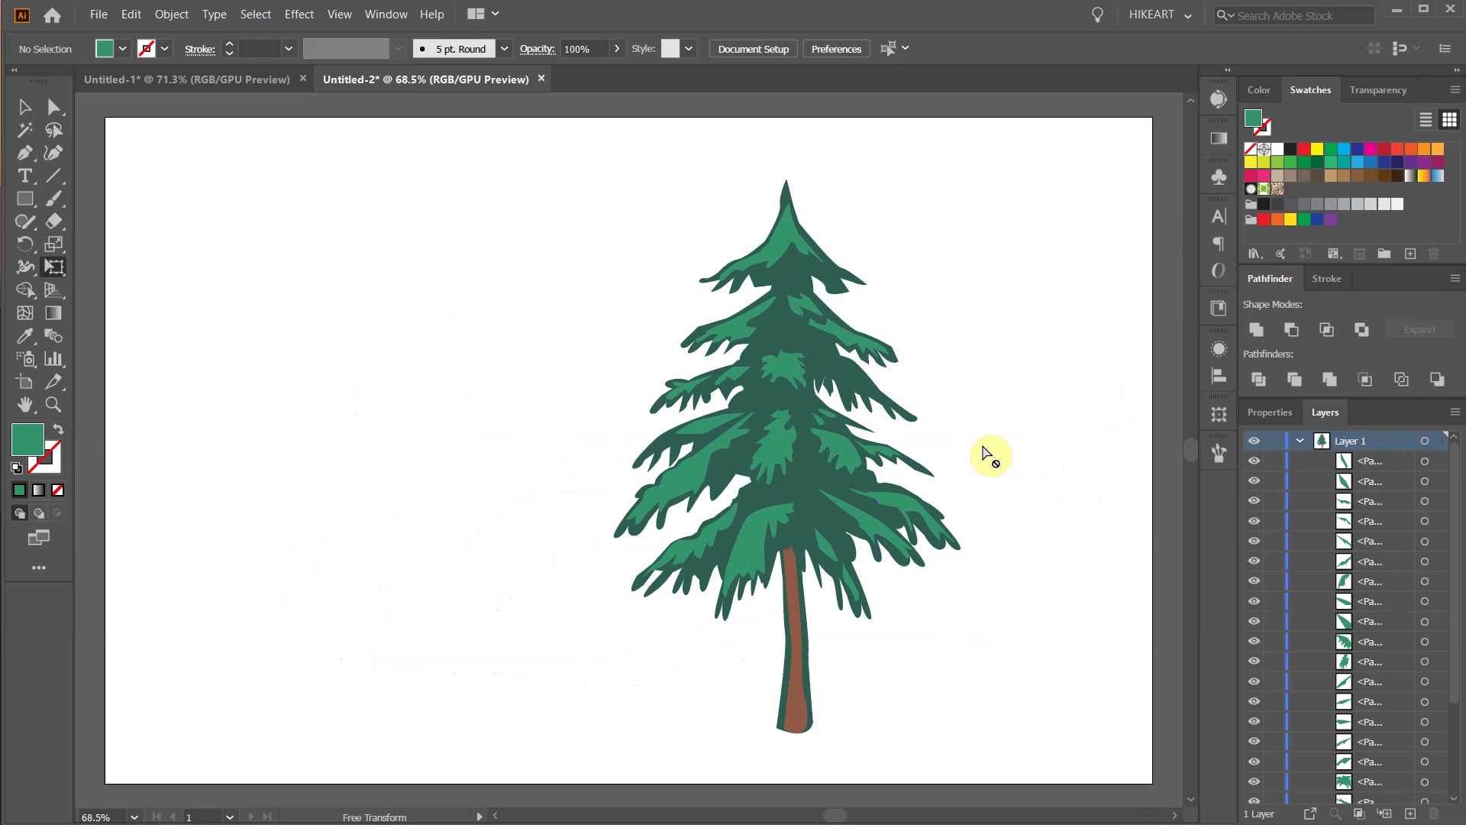
Step: Marquee-select the leaves, branches and brown trunk of the pine tree and group them
key(v)
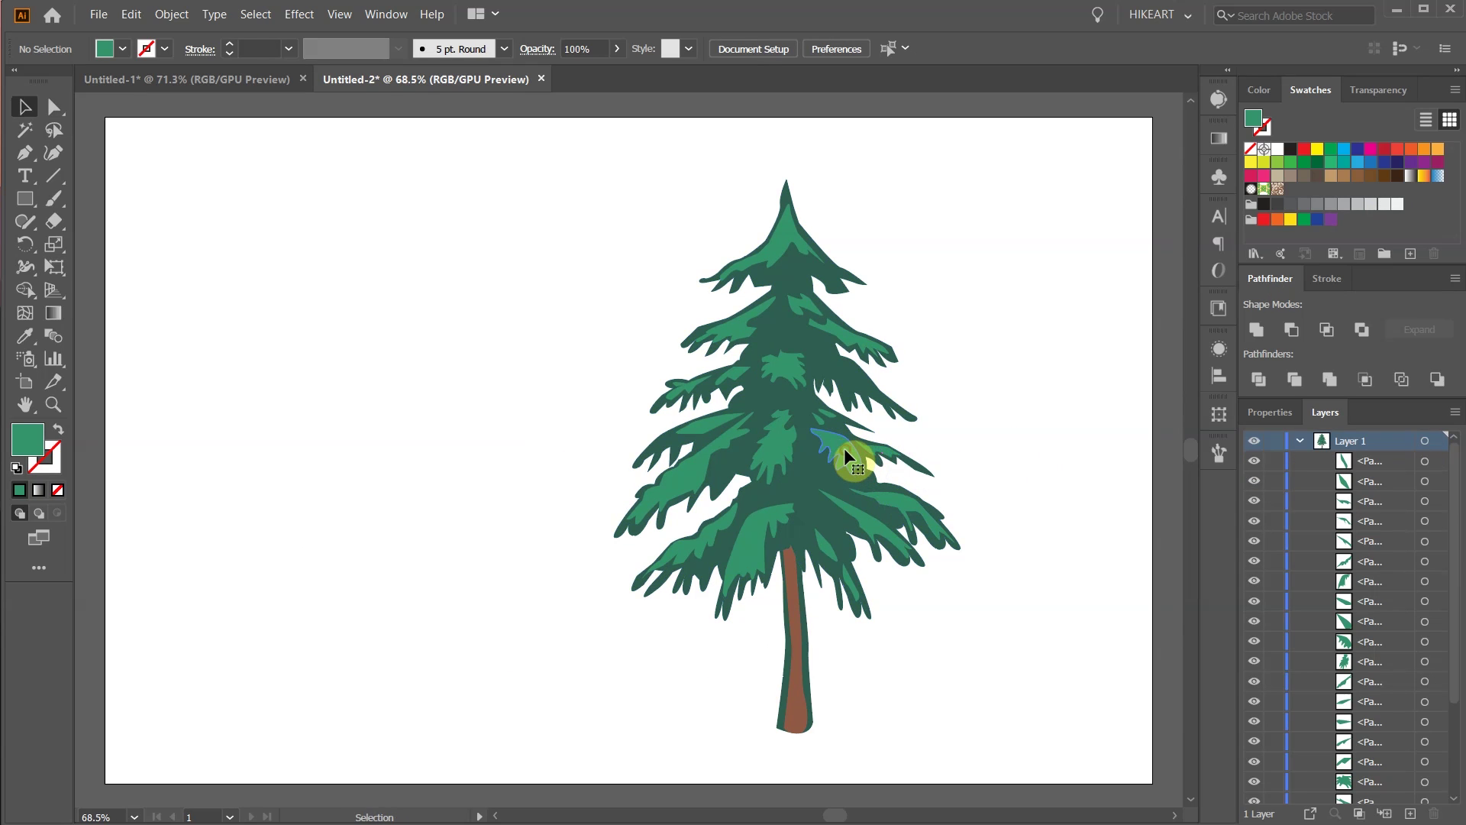
drag(845, 447, 565, 412)
drag(644, 480, 504, 557)
drag(798, 620, 992, 608)
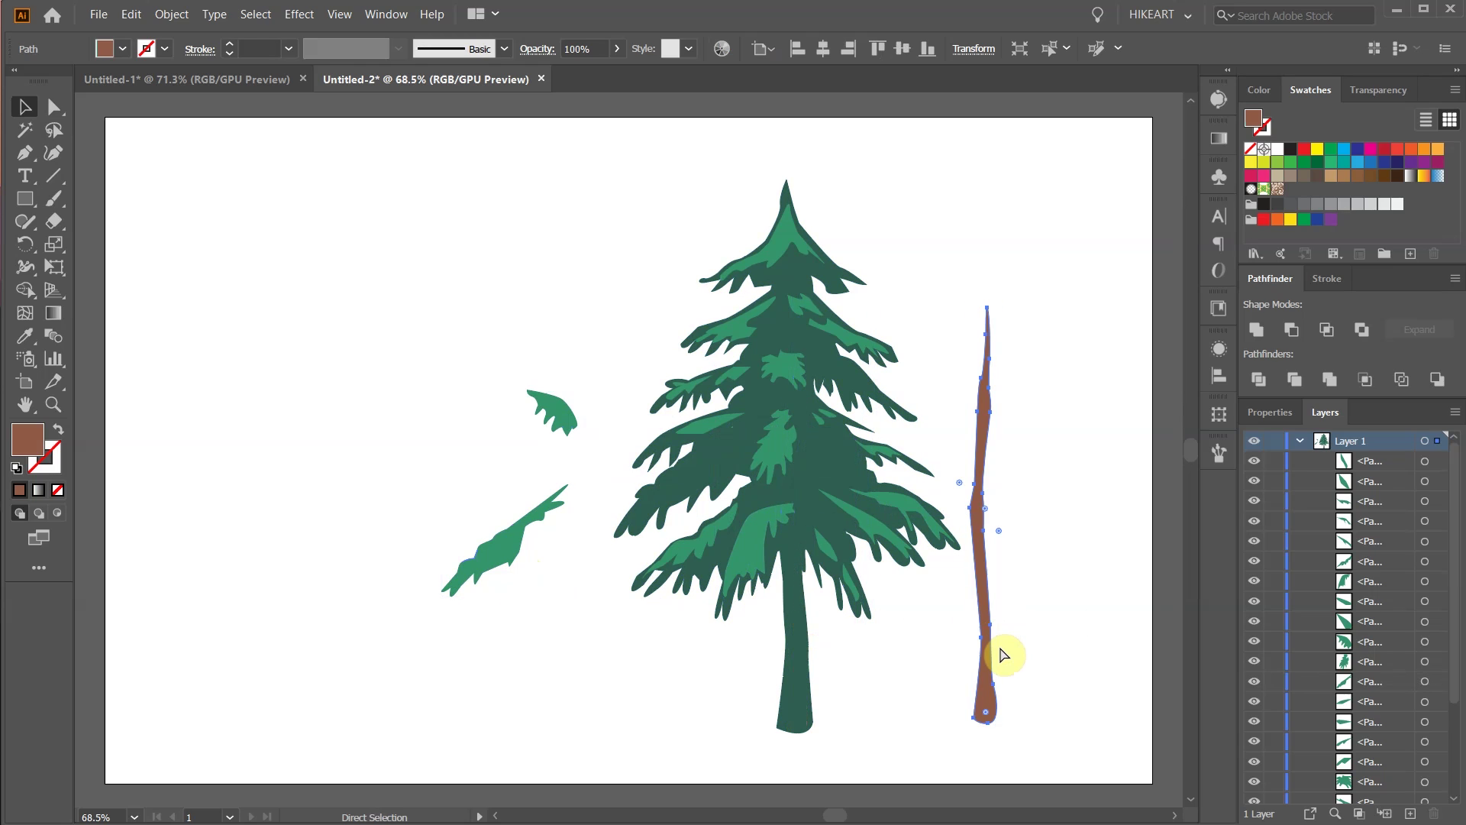
key(ctrl+z)
key(ctrl+z)
key(ctrl+z)
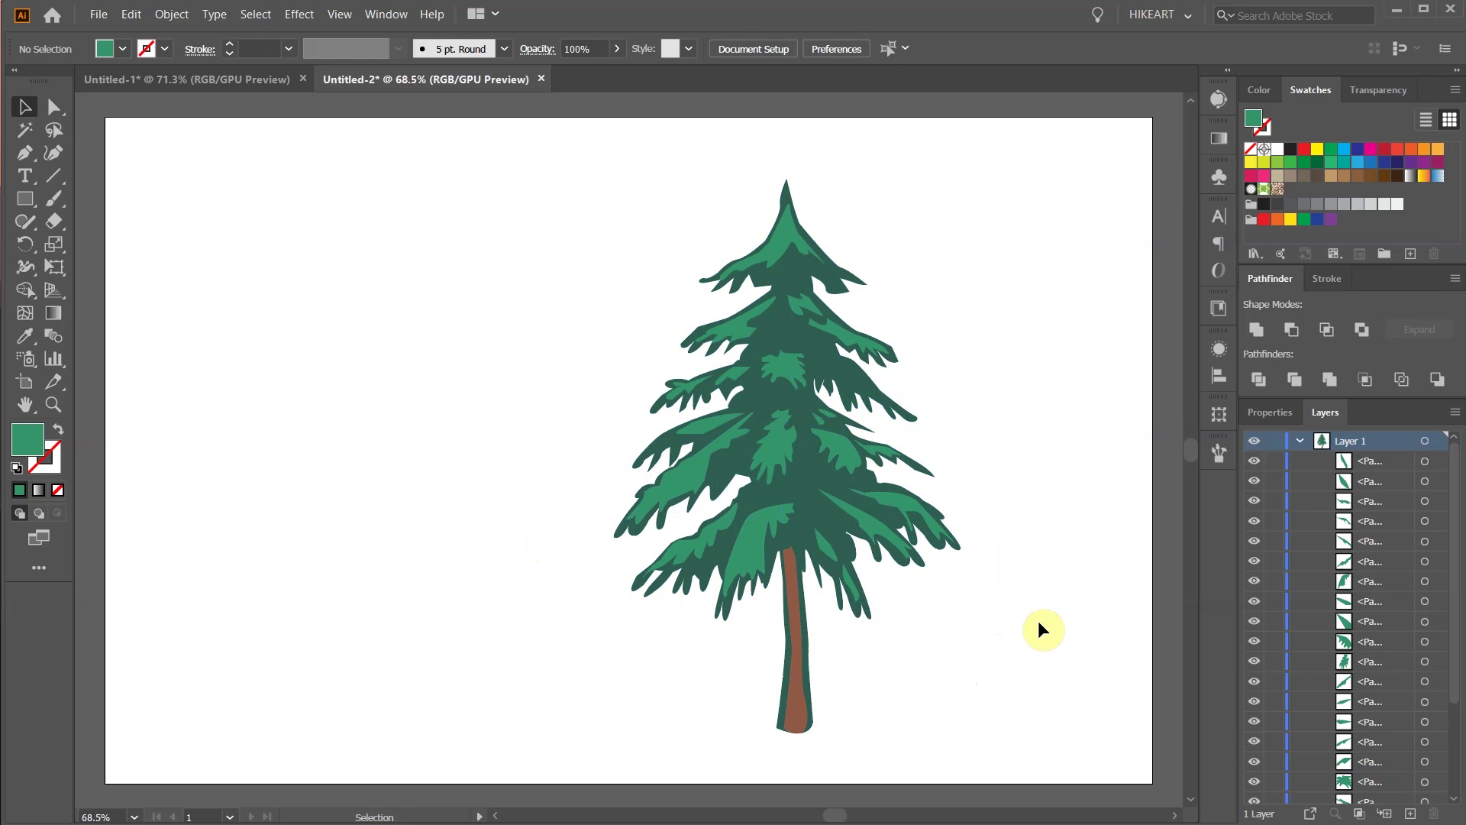
drag(541, 150, 1037, 762)
key(ctrl+g)
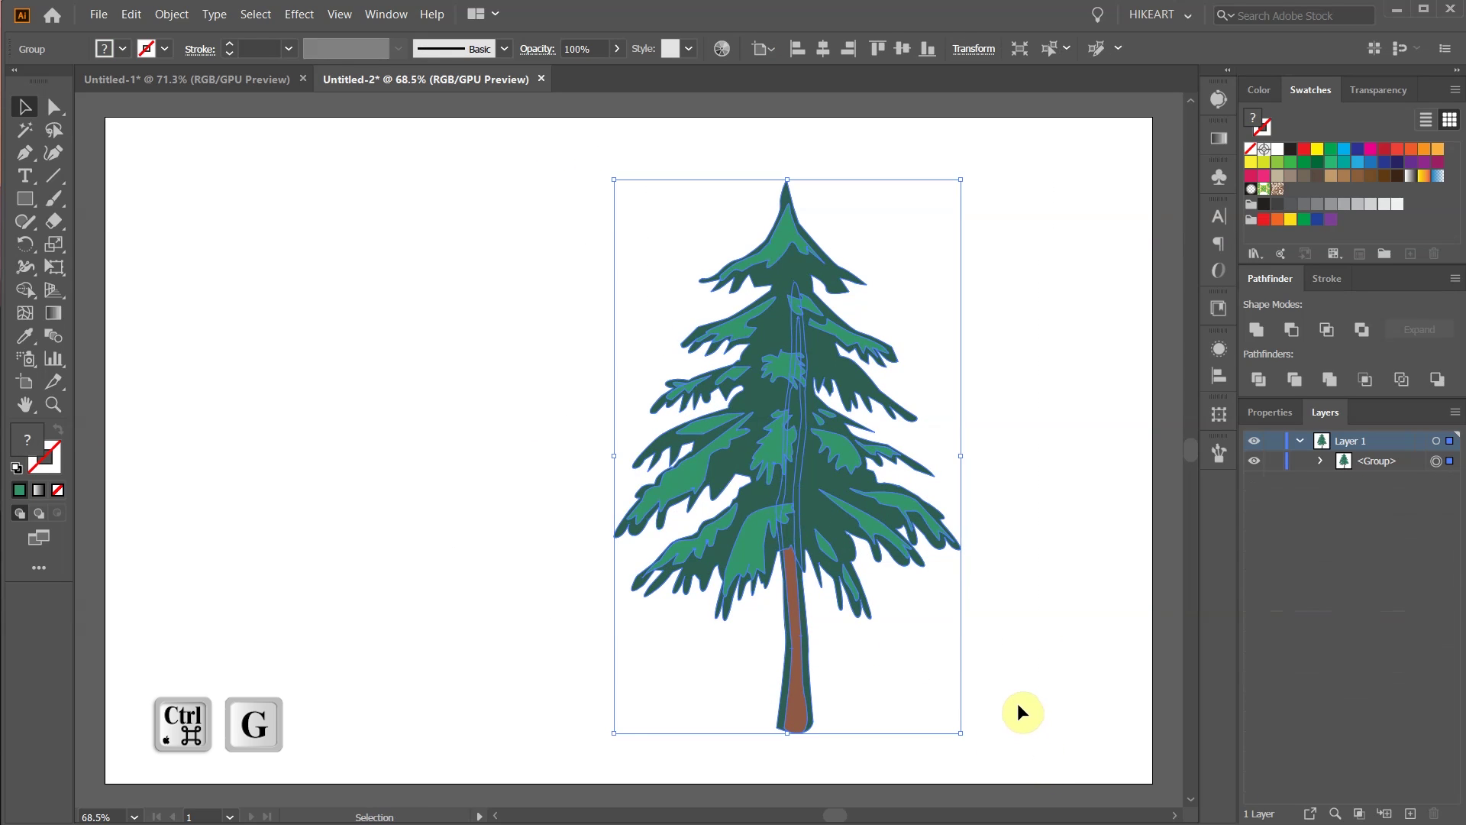
Step: Paste a copy of the tree in back, then lock and hide the front tree group
key(ctrl+c)
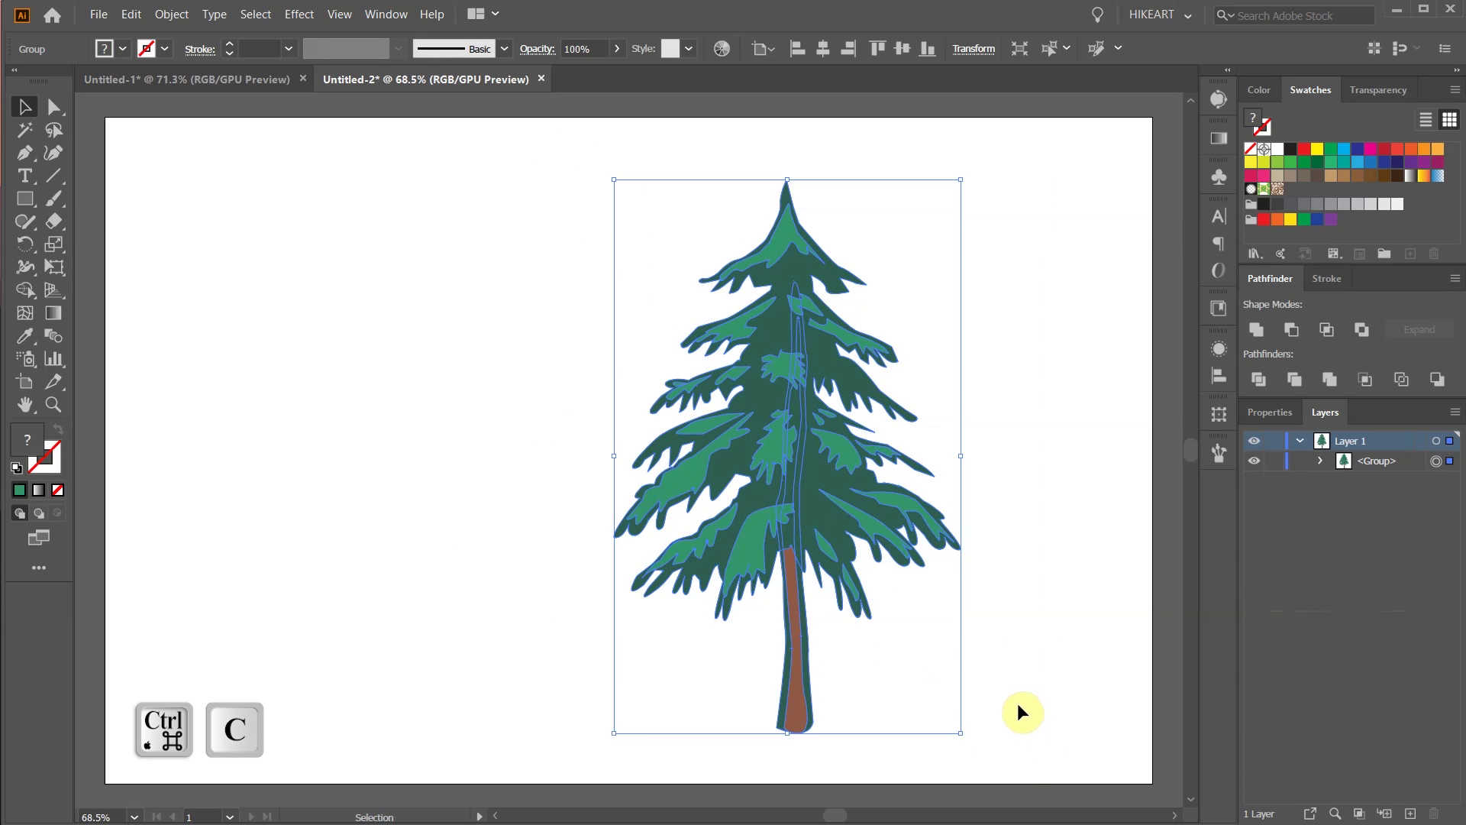
key(ctrl+b)
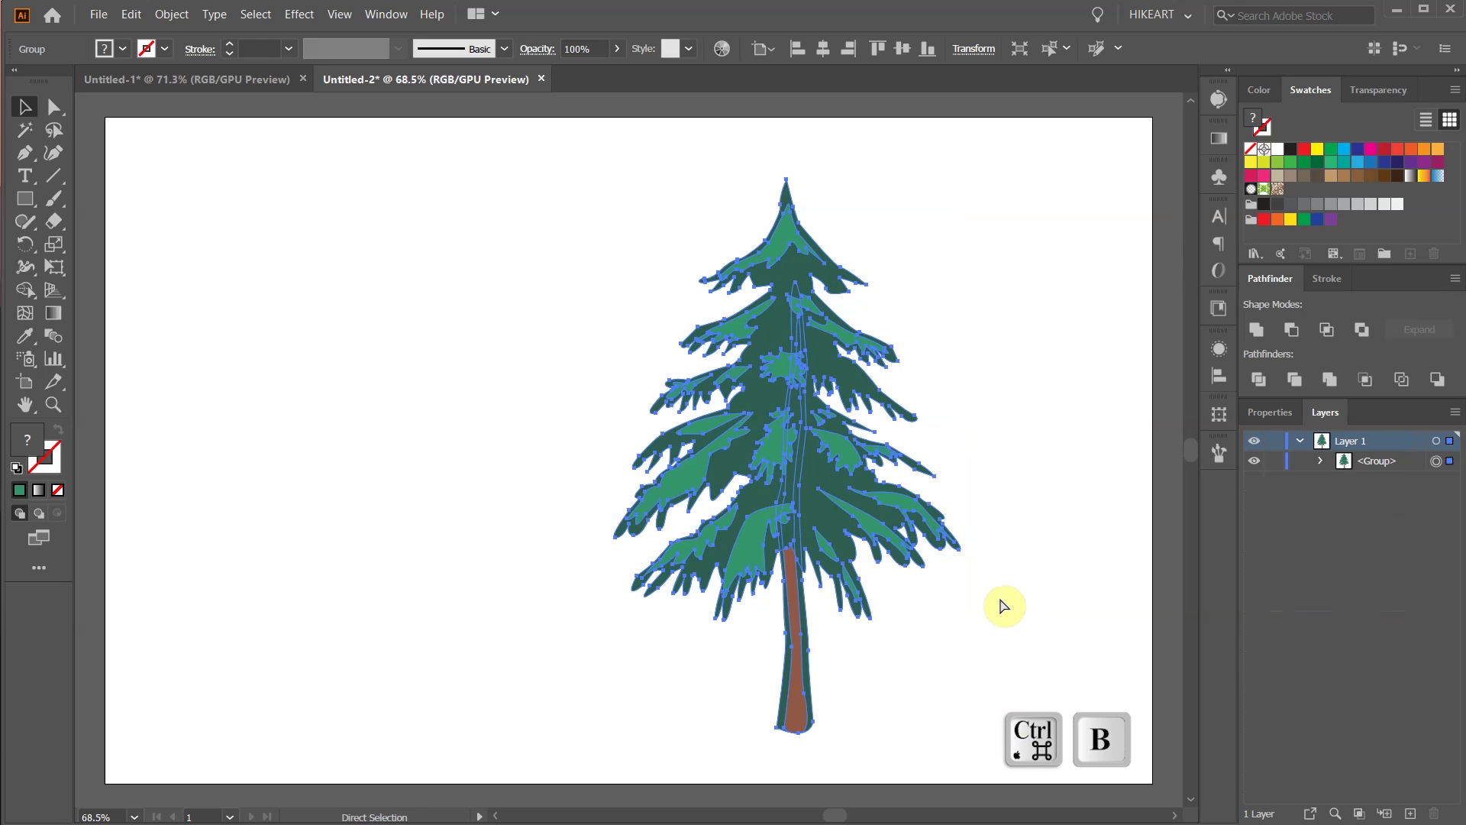
key(v)
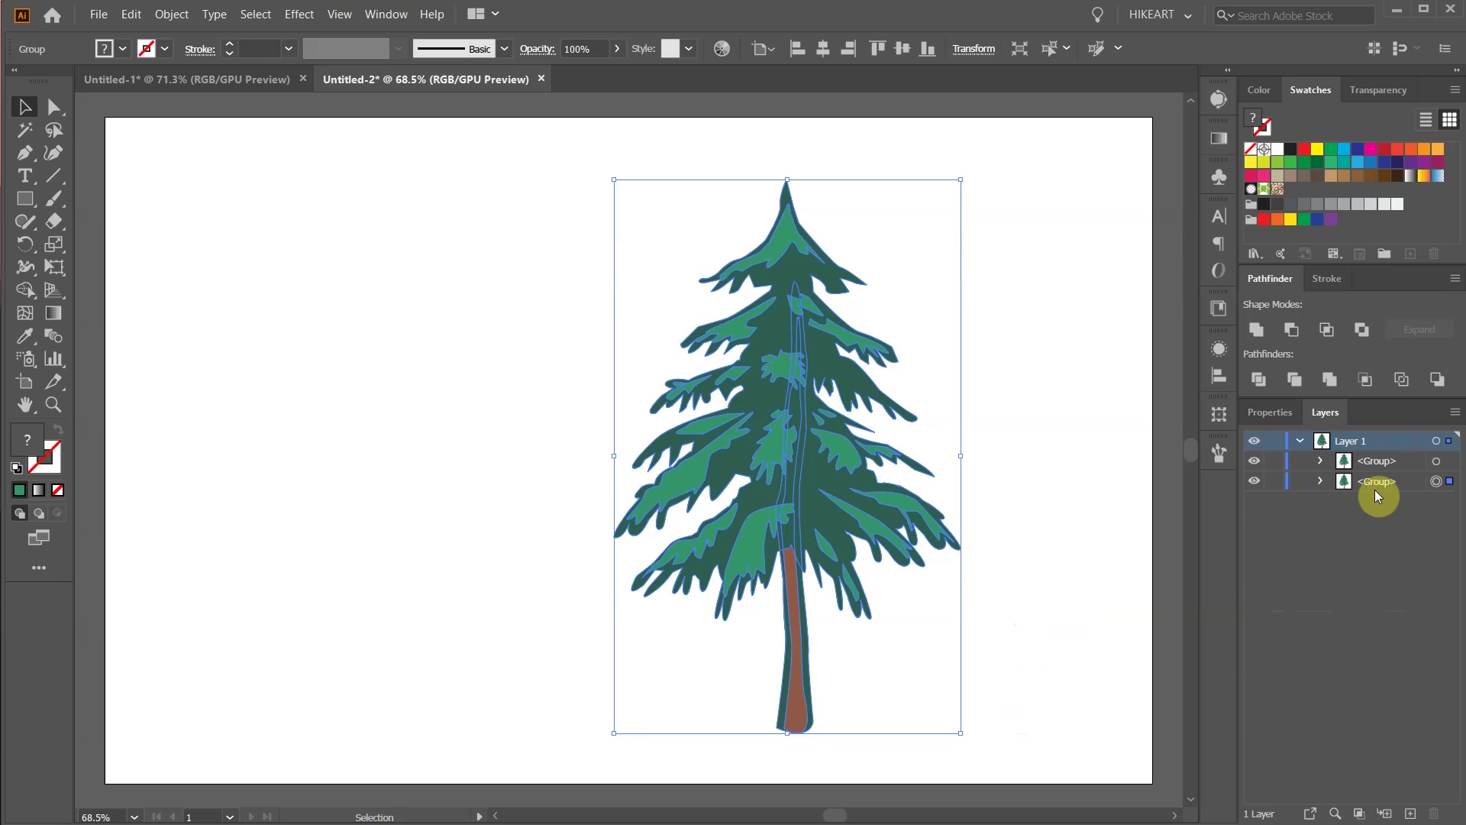
click(1274, 461)
click(1256, 462)
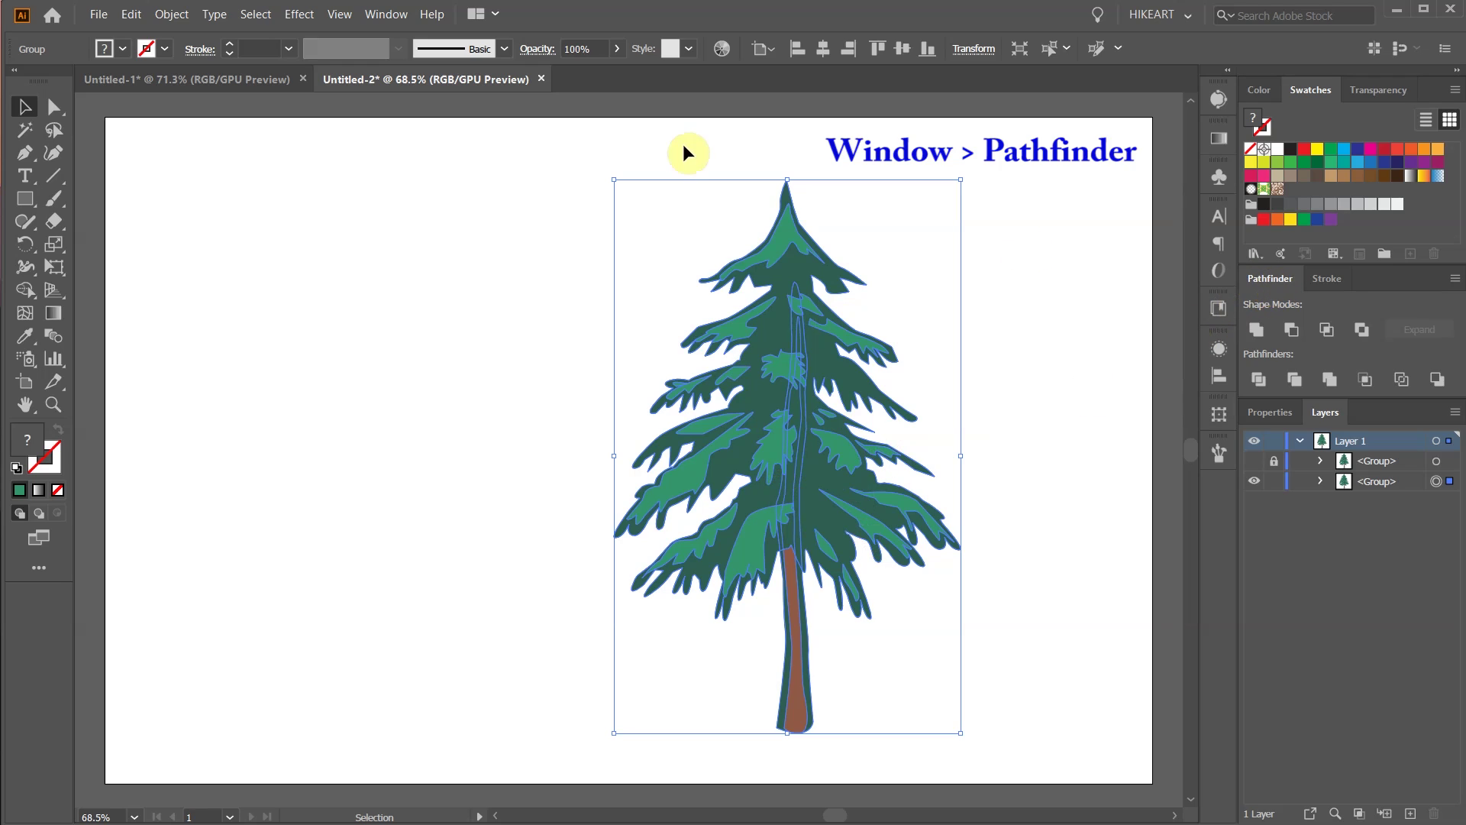
Step: Unite the copy's shapes with Pathfinder and fill the silhouette light gray
click(396, 16)
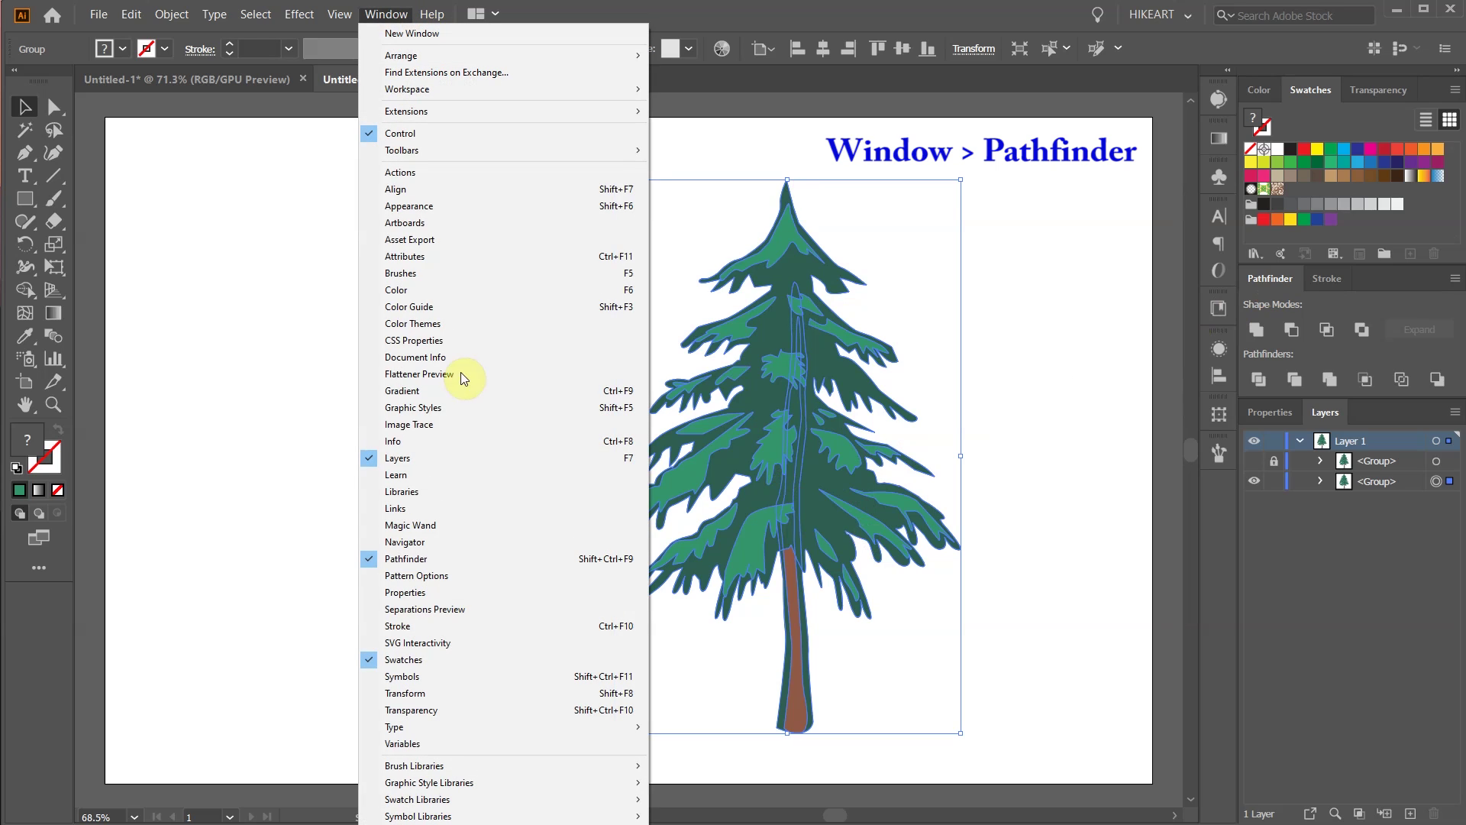
click(1289, 299)
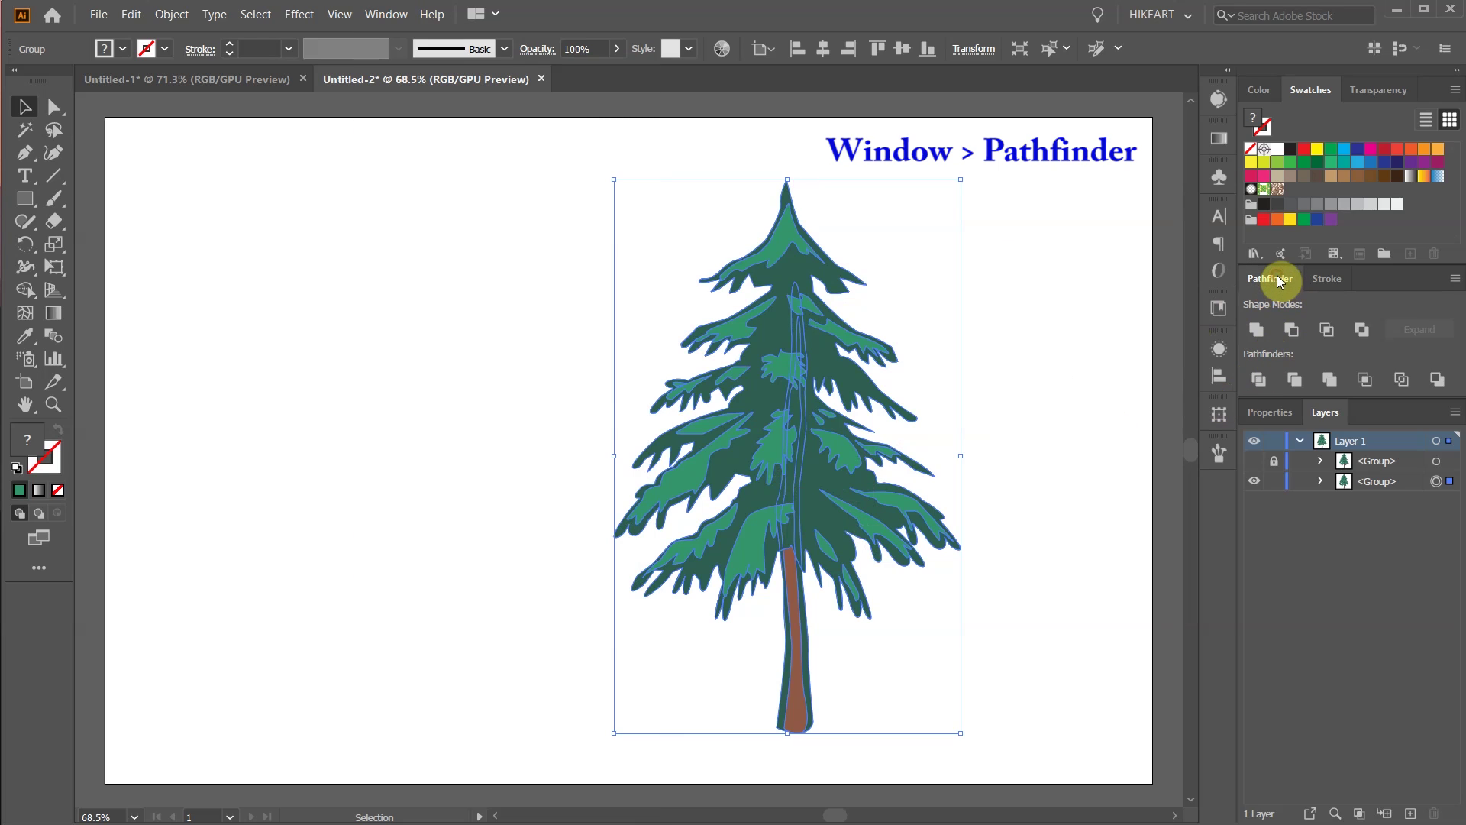
click(1257, 331)
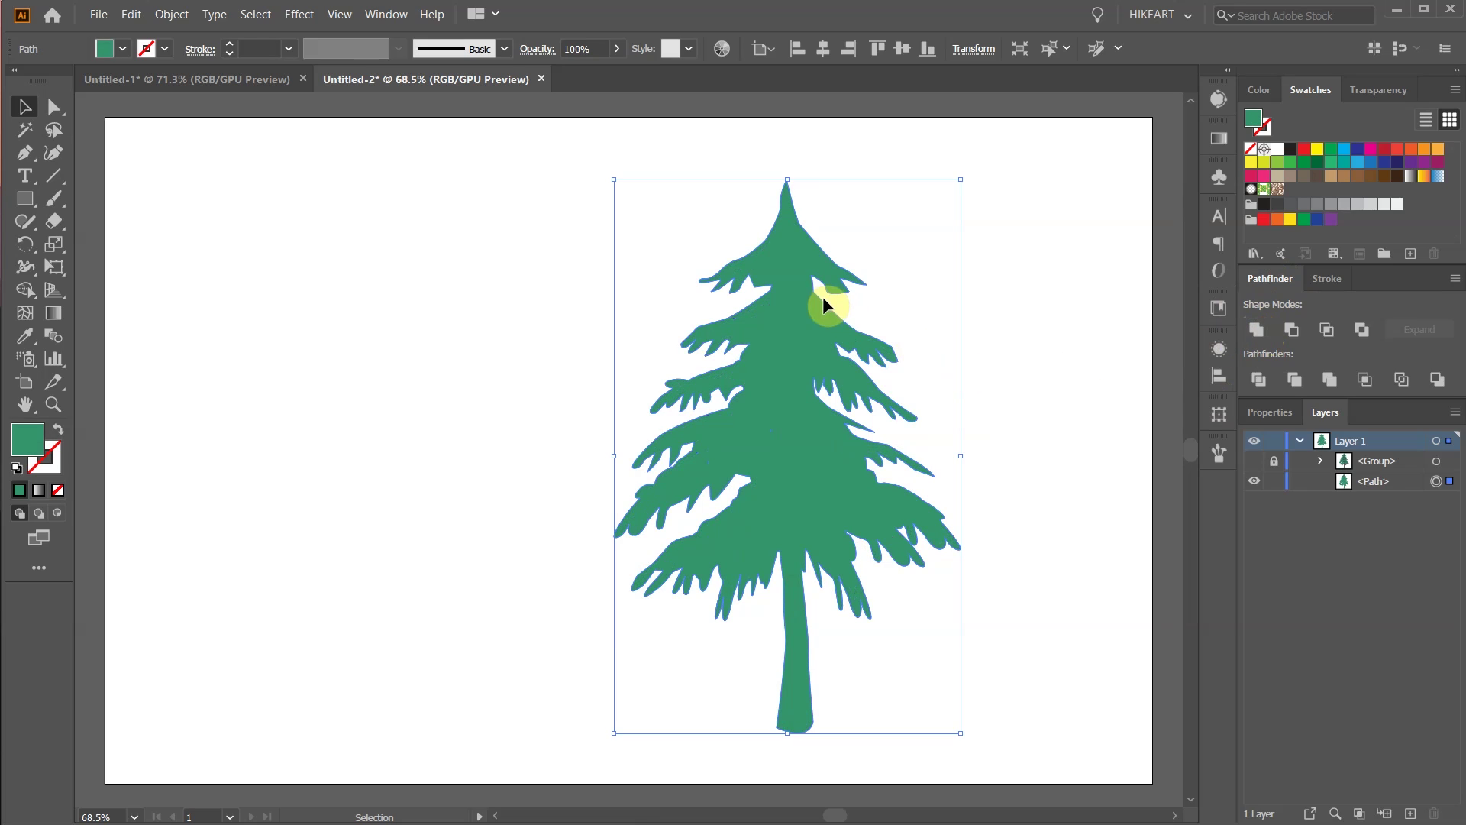
click(1359, 205)
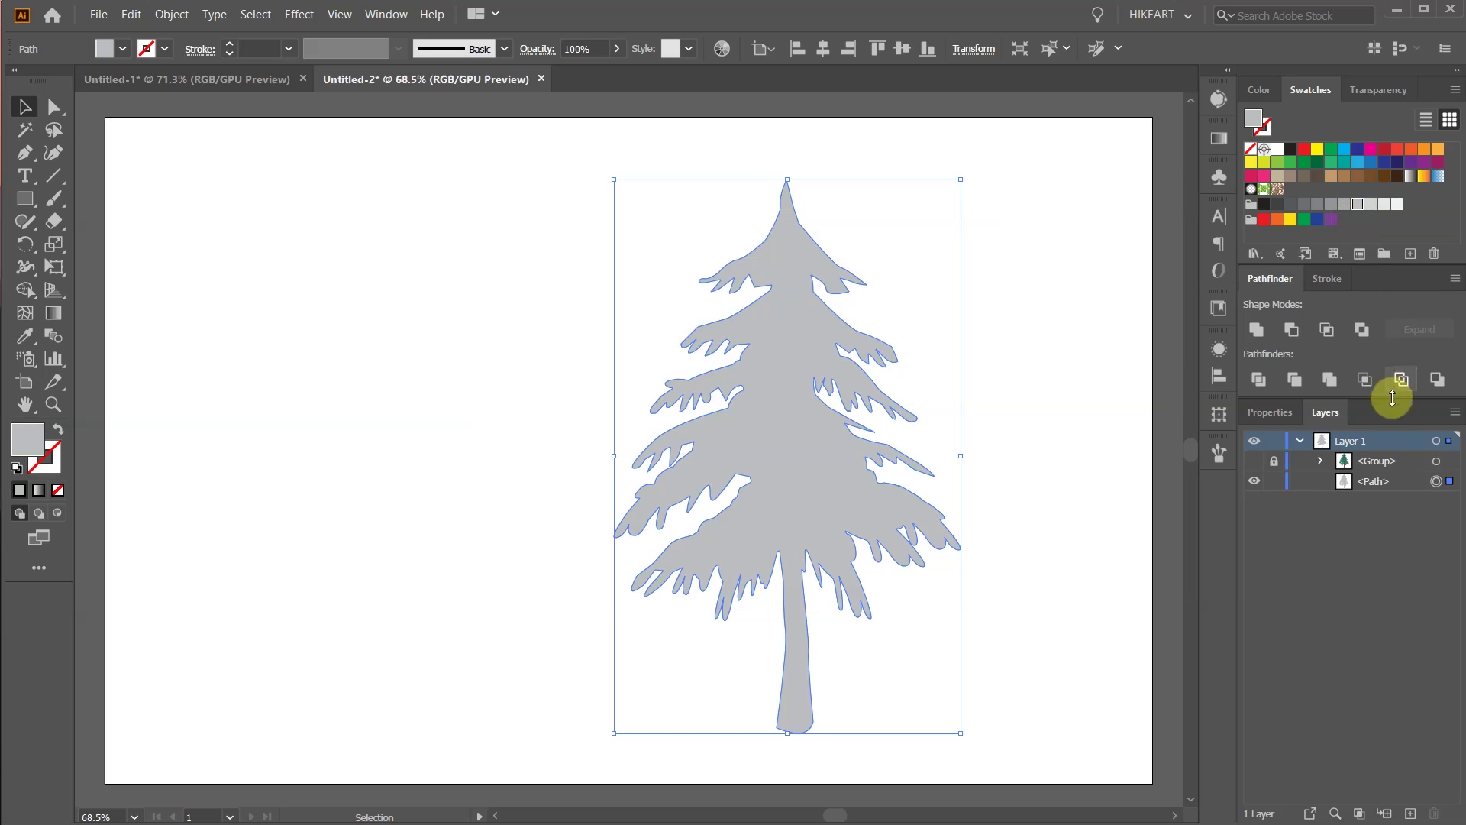
Step: Show the green tree again and shear the gray silhouette down-left into a cast shadow
click(1255, 461)
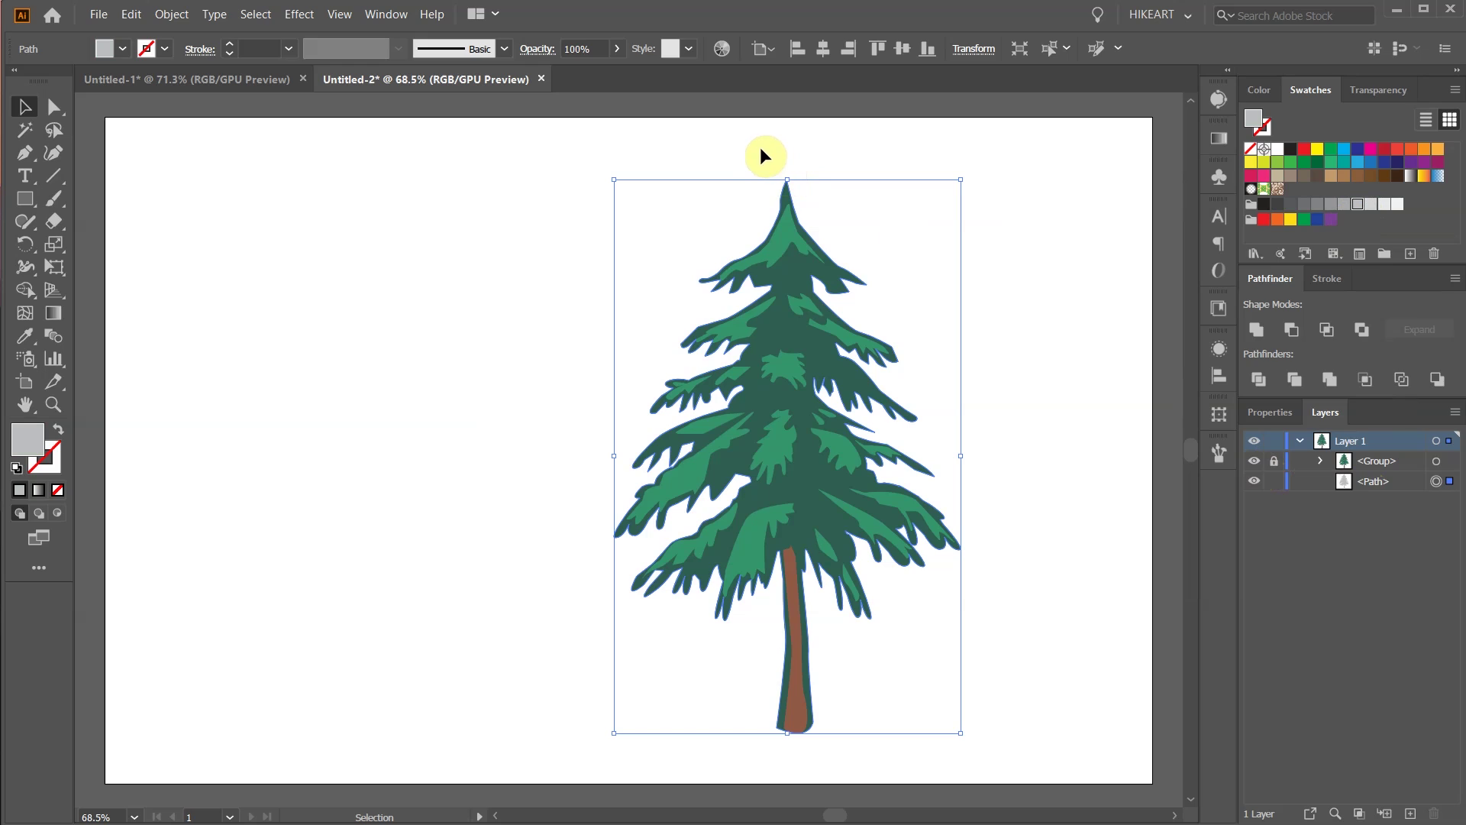
key(e)
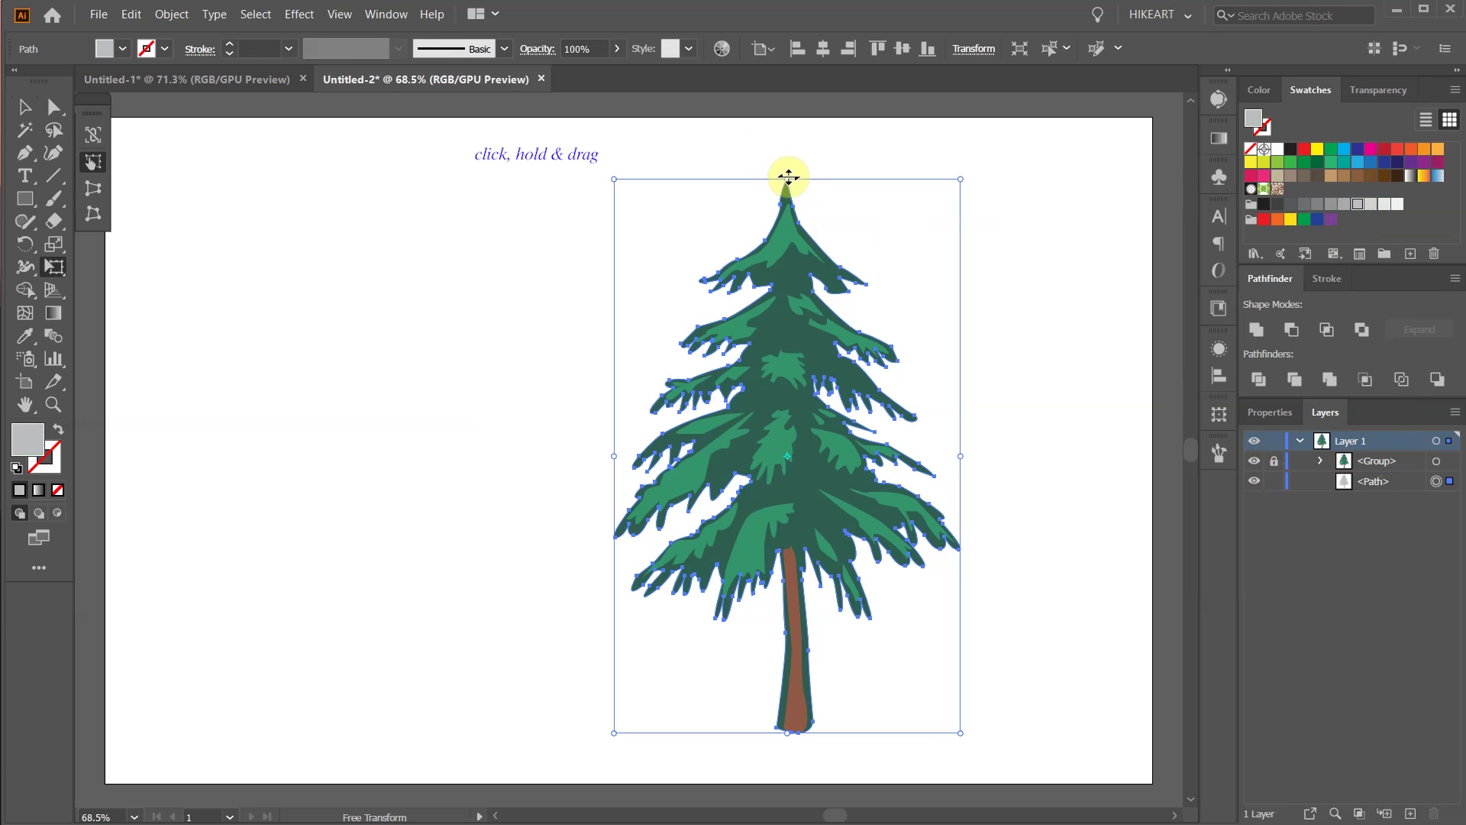
drag(788, 177, 371, 457)
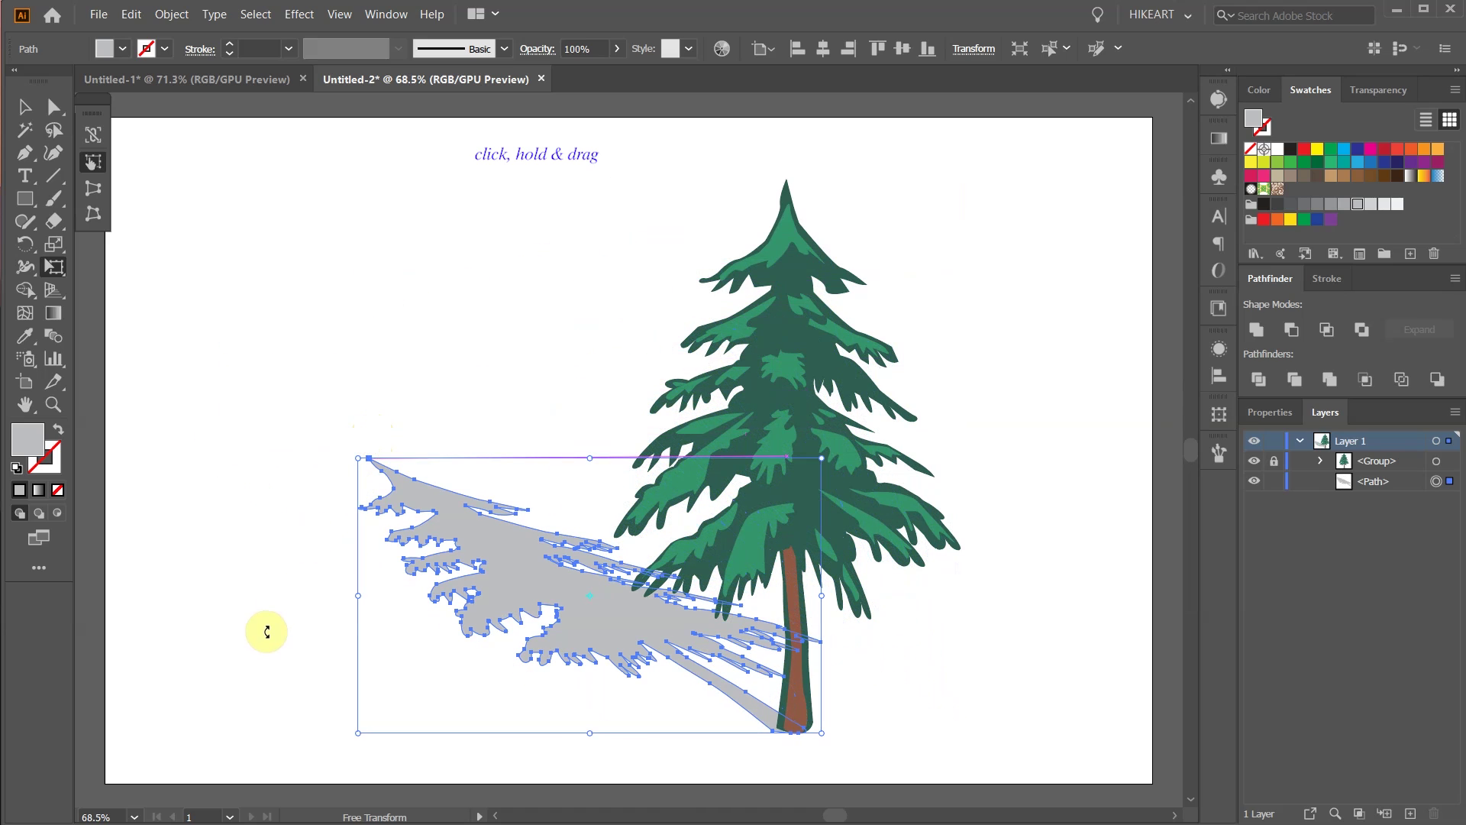
key(ctrl+shift+a)
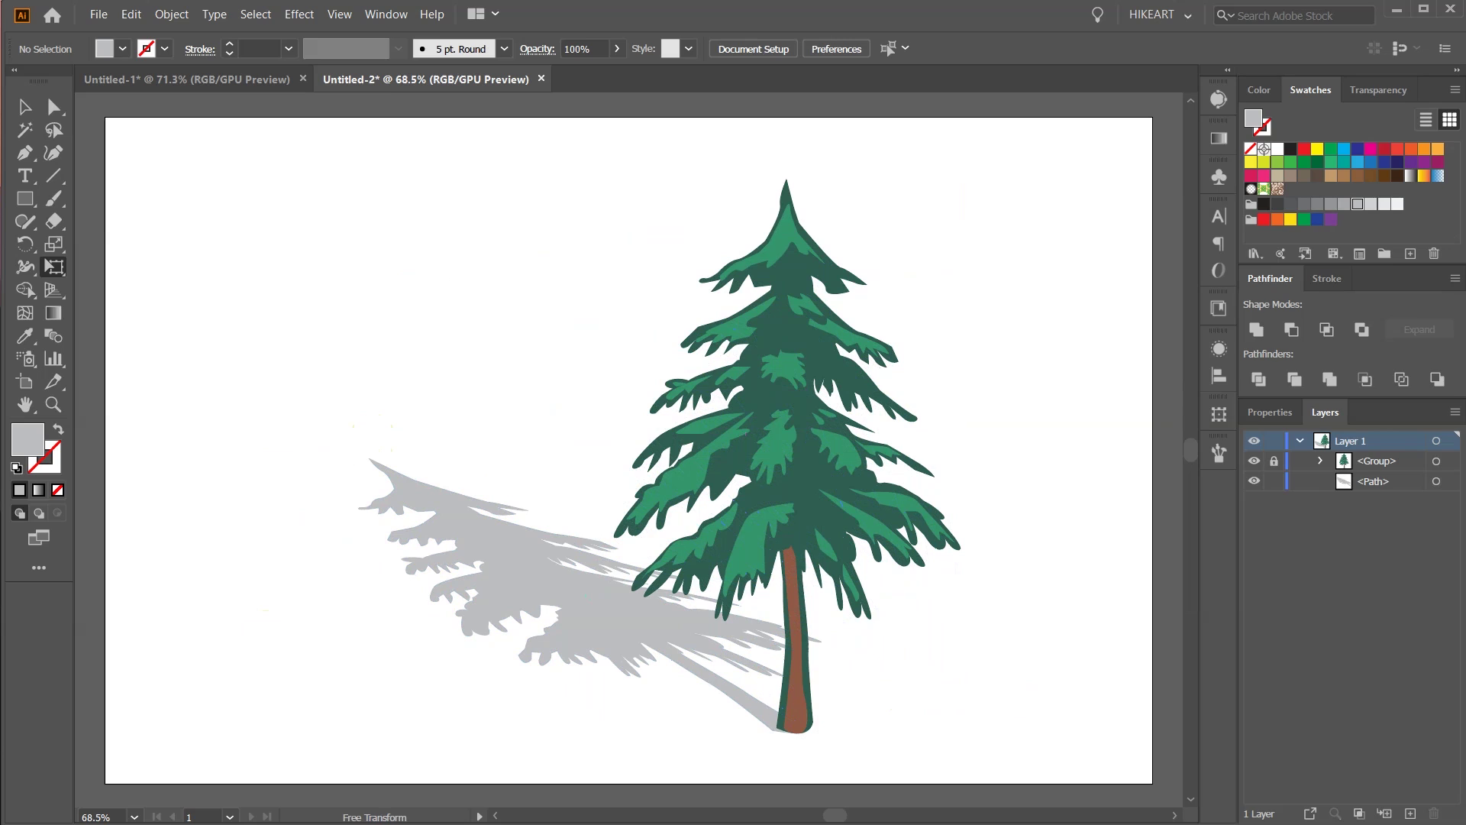
Step: Give the gray shadow path a gradient fill with the left stop at 0% opacity
click(1436, 483)
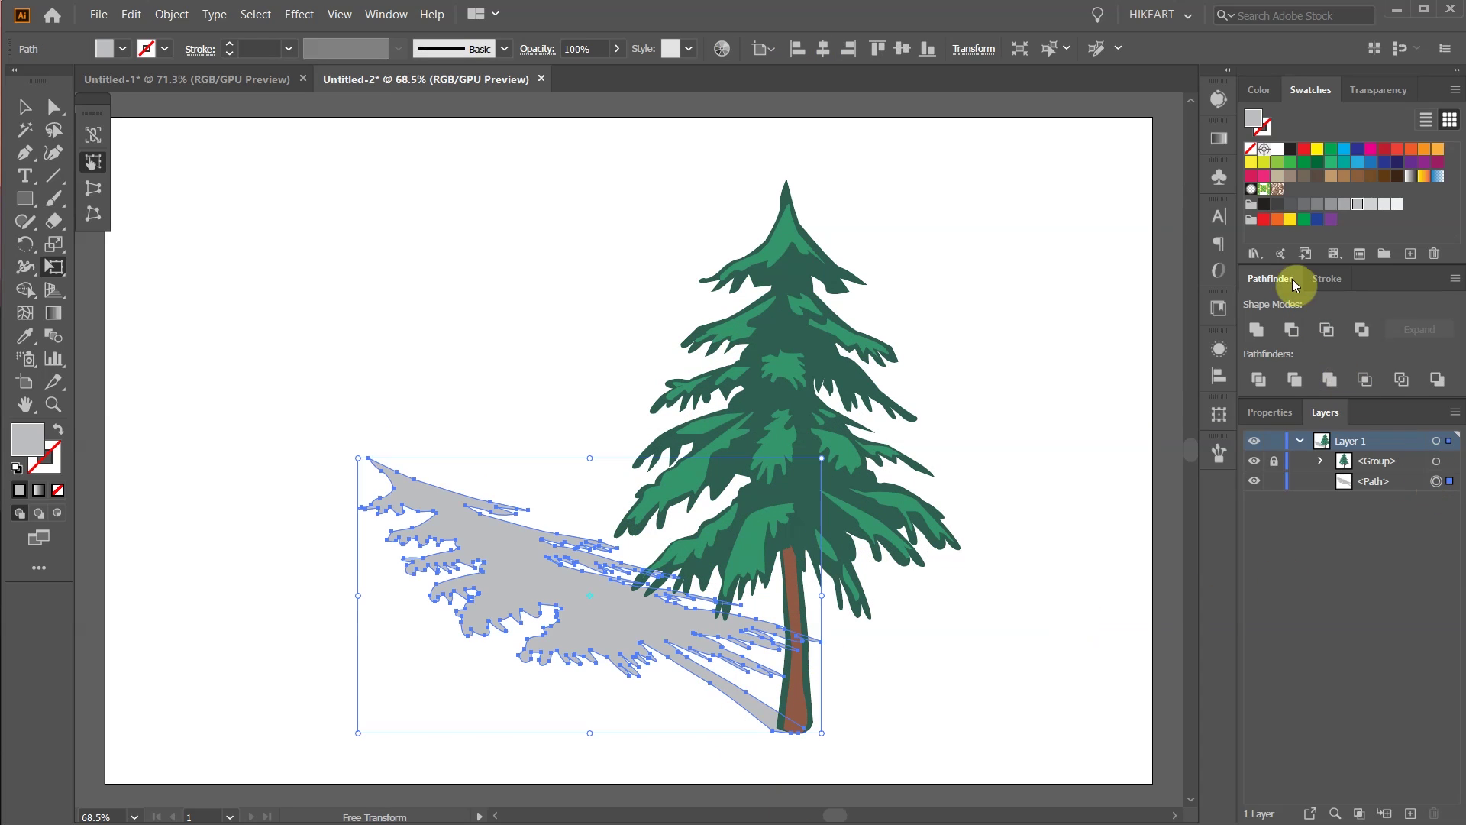
click(1221, 144)
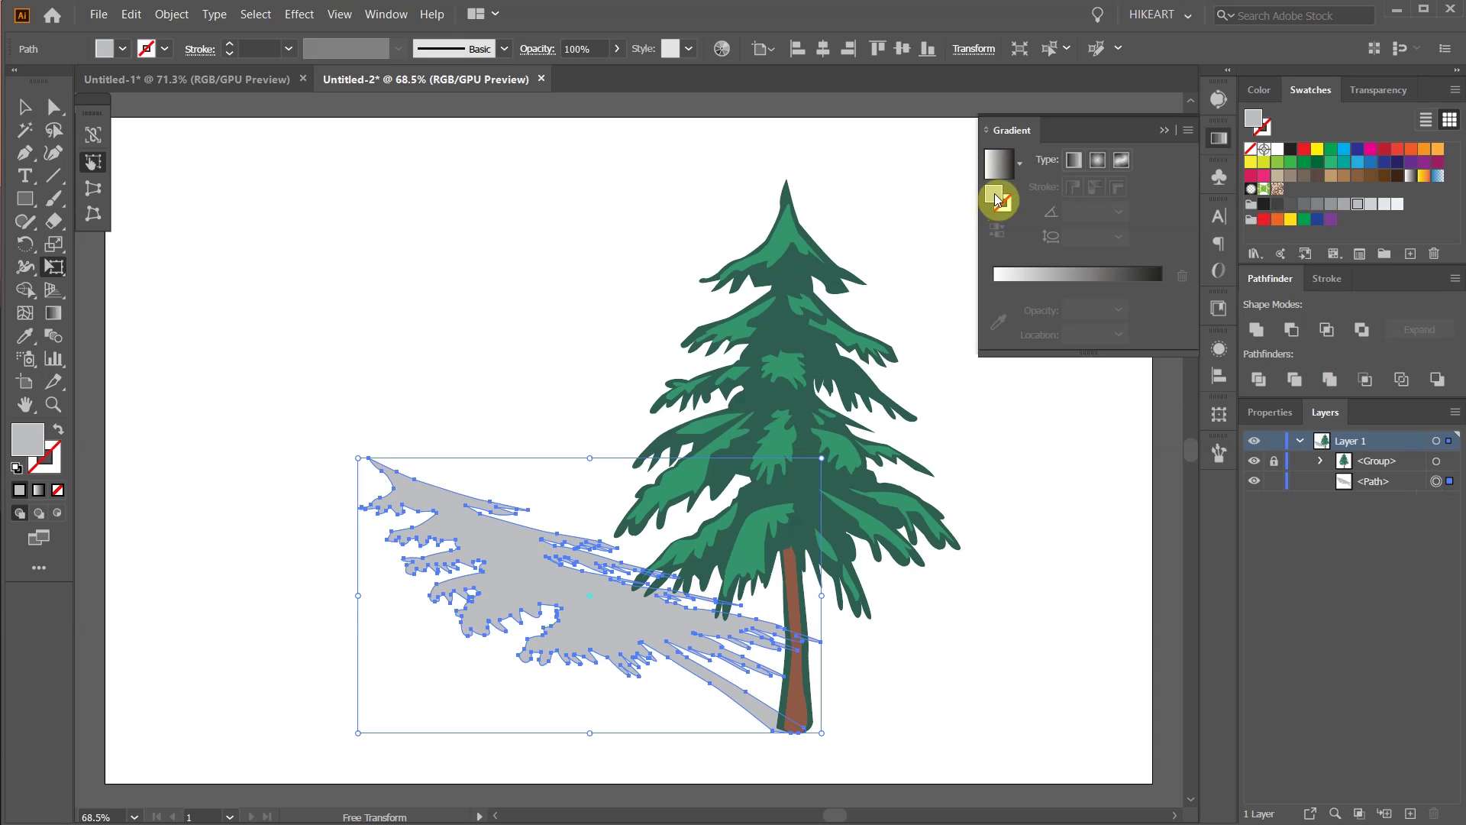
drag(996, 197, 1166, 287)
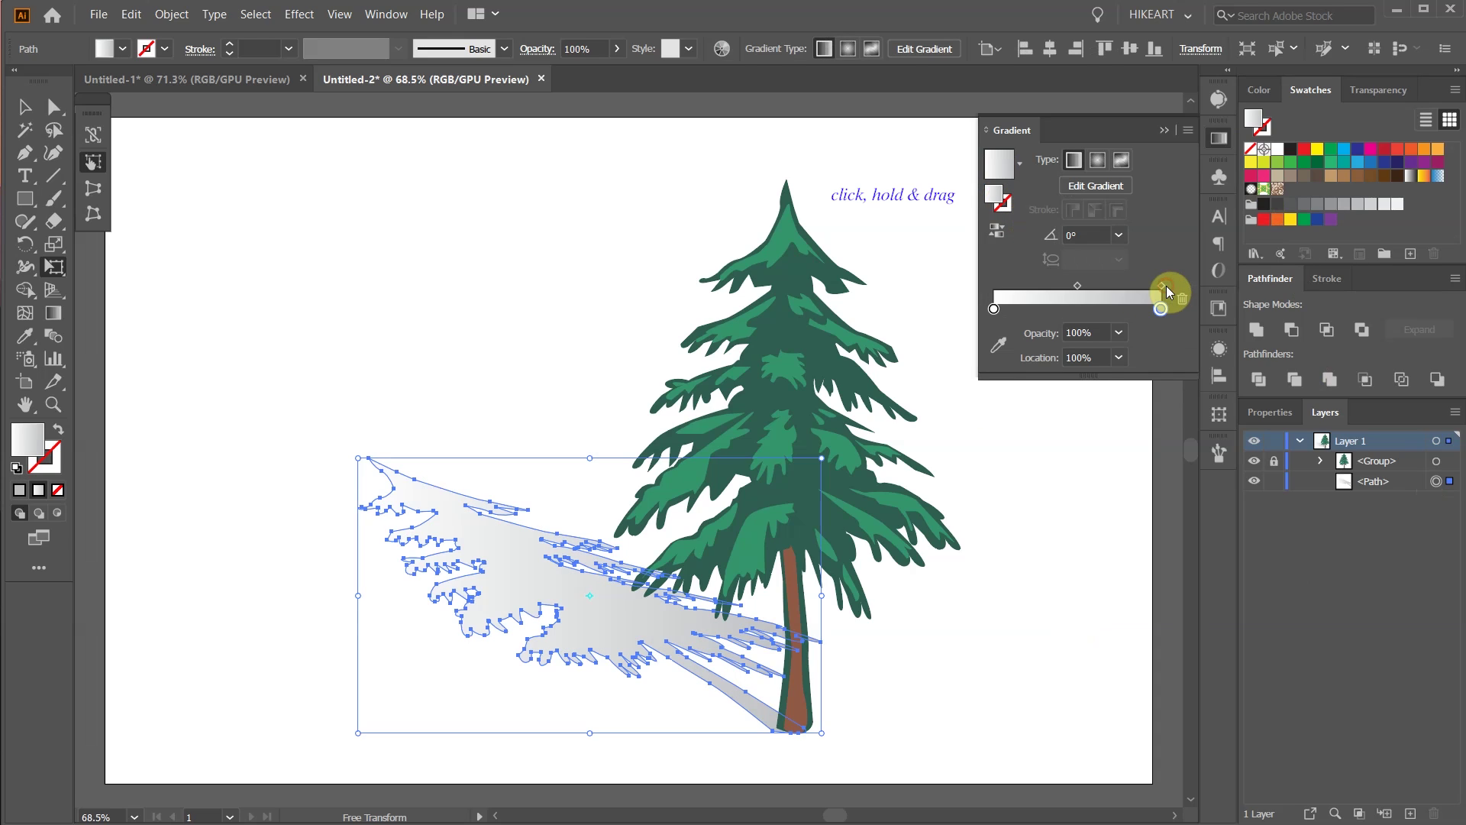
click(994, 310)
click(1118, 333)
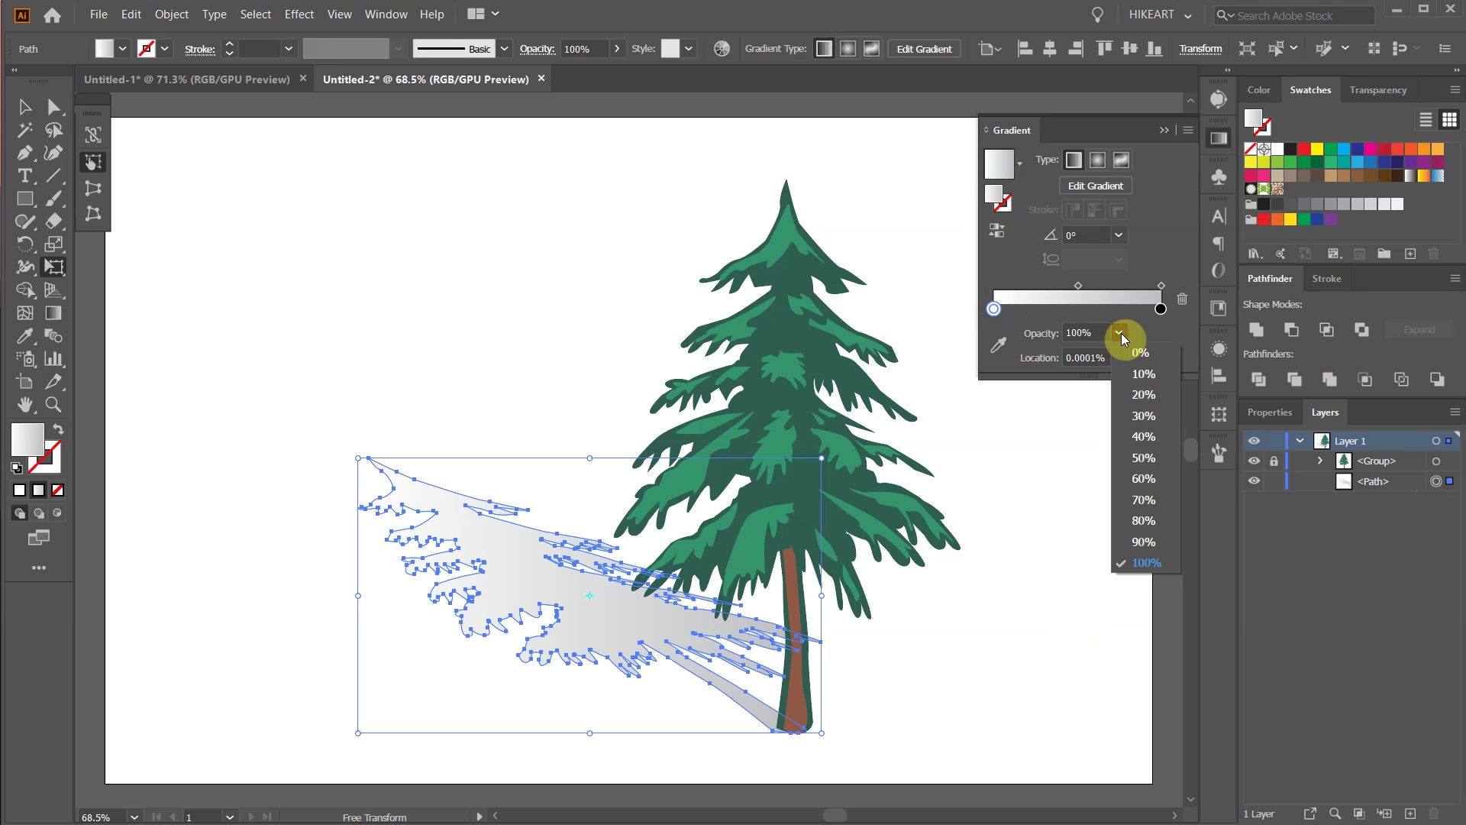
click(1143, 351)
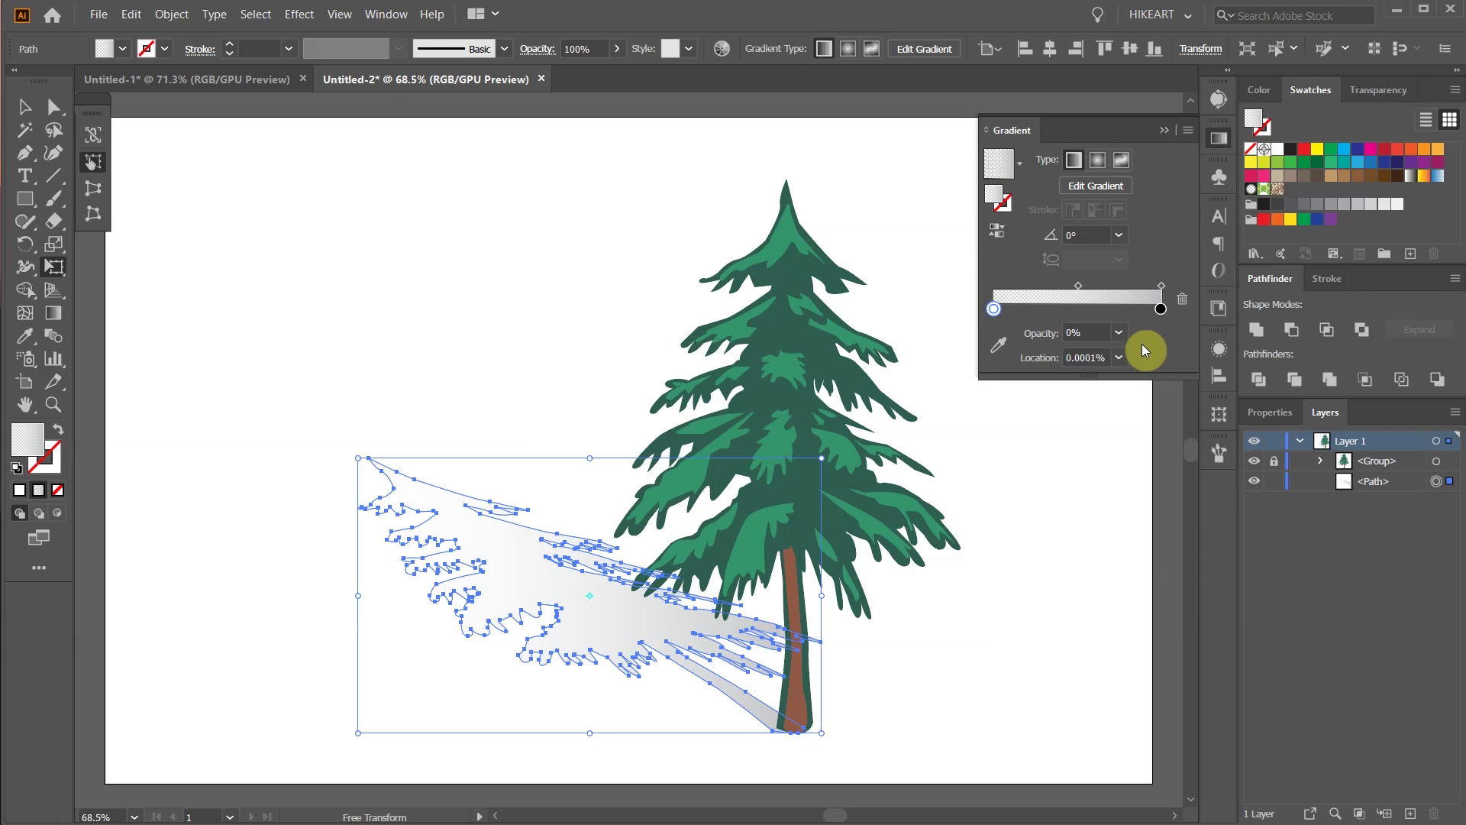
Step: Run the gradient from the shadow's far tip to the trunk so it fades out
key(g)
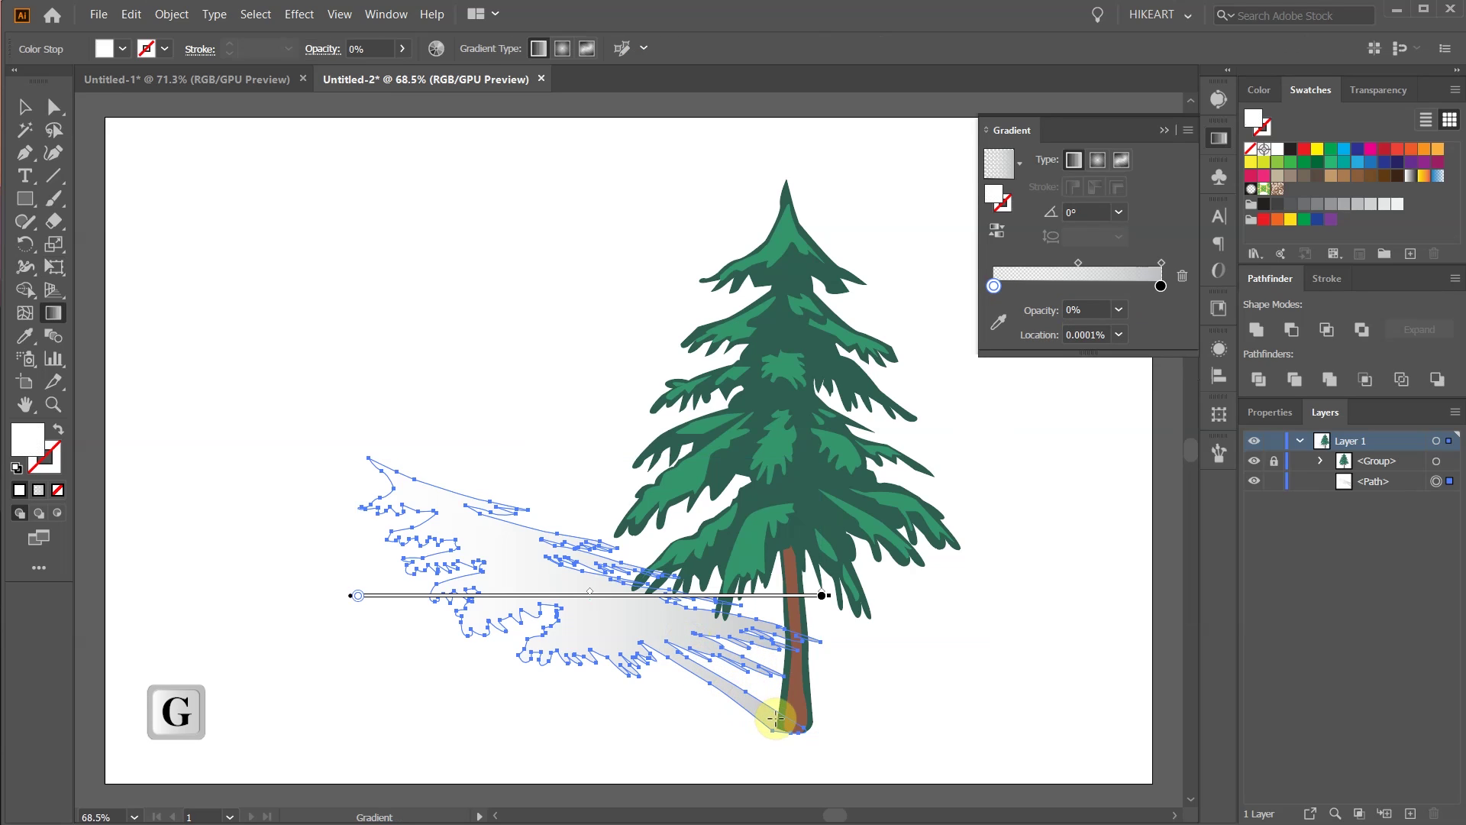
drag(796, 732, 720, 685)
drag(370, 449, 745, 673)
ctrl+click(1024, 681)
click(1163, 130)
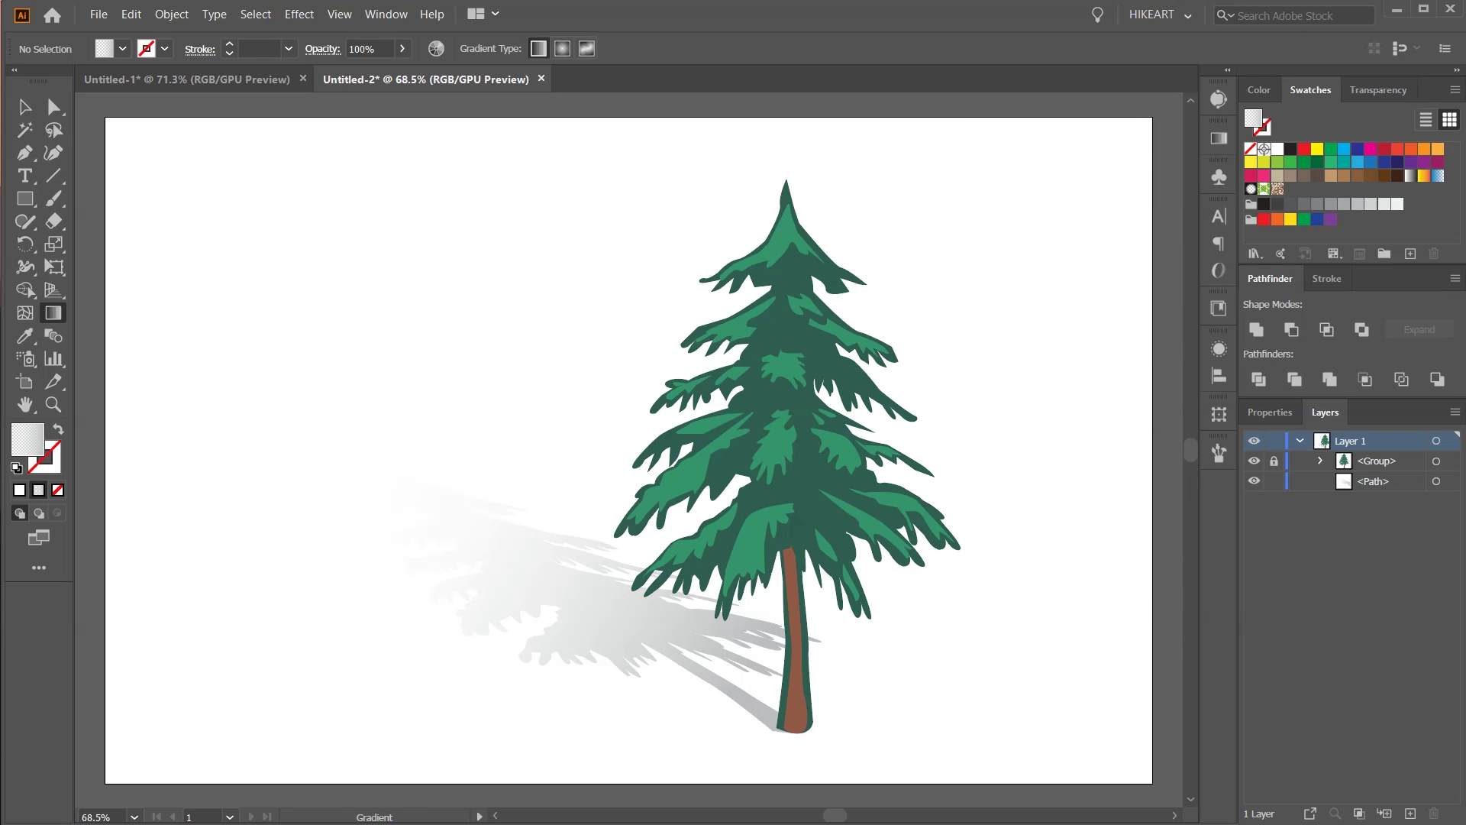